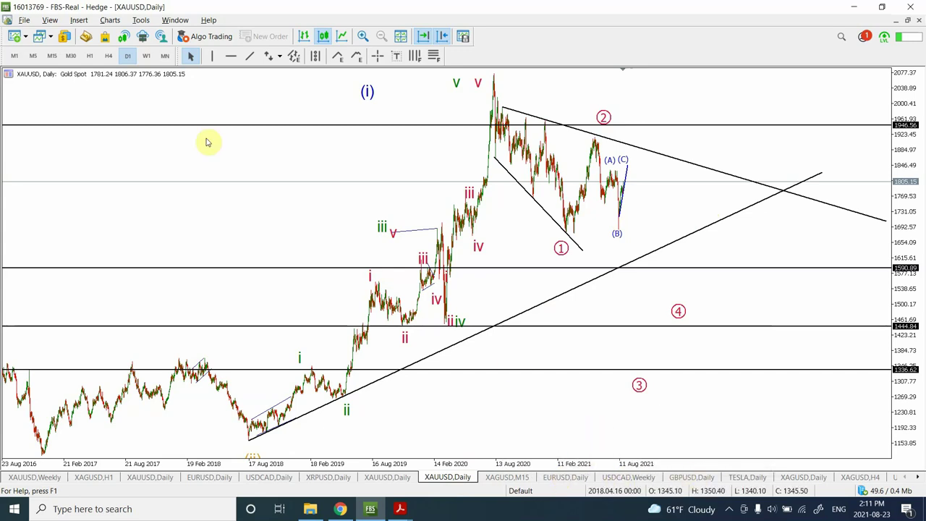
On the daily gold chart, draw a steep falling trendline from just below the (C) label to about 1370, above the circled 3 label.
{"action": "left_click", "coordinate": [108, 57]}
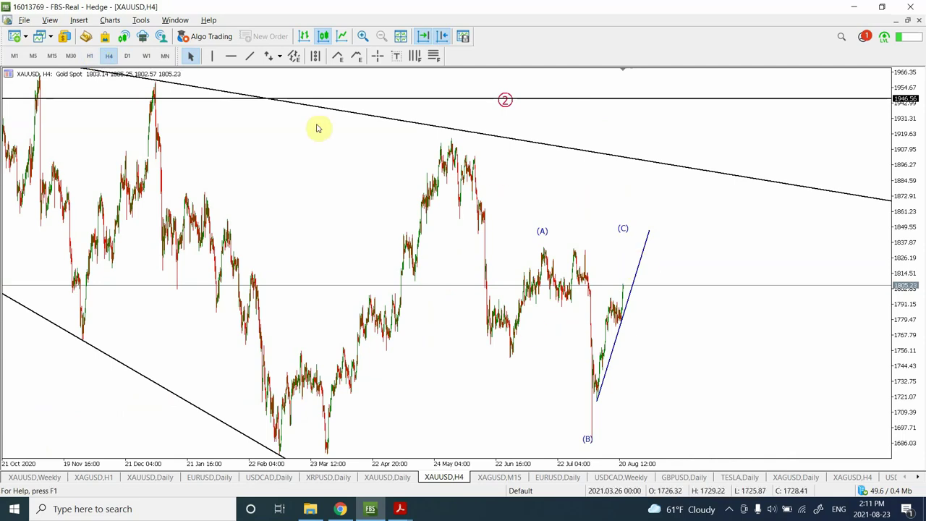
{"action": "left_click", "coordinate": [127, 56]}
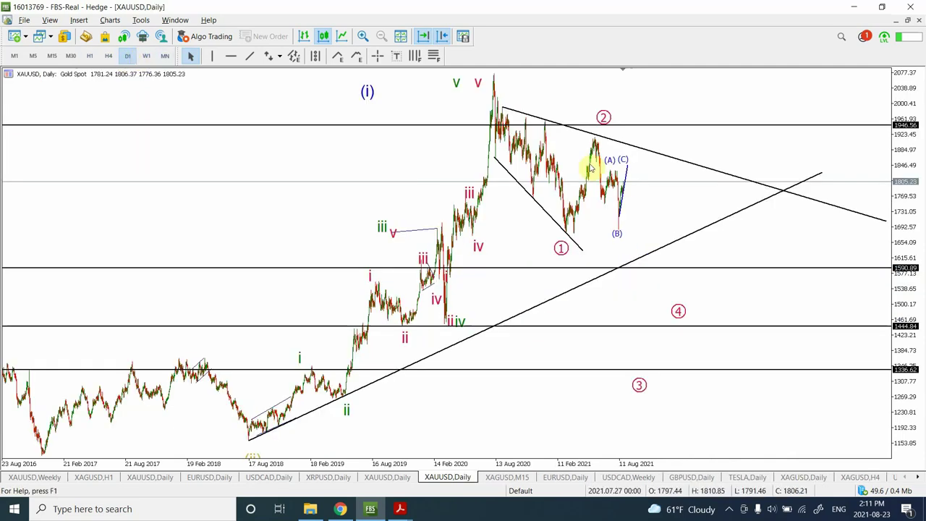
{"action": "left_click", "coordinate": [362, 36]}
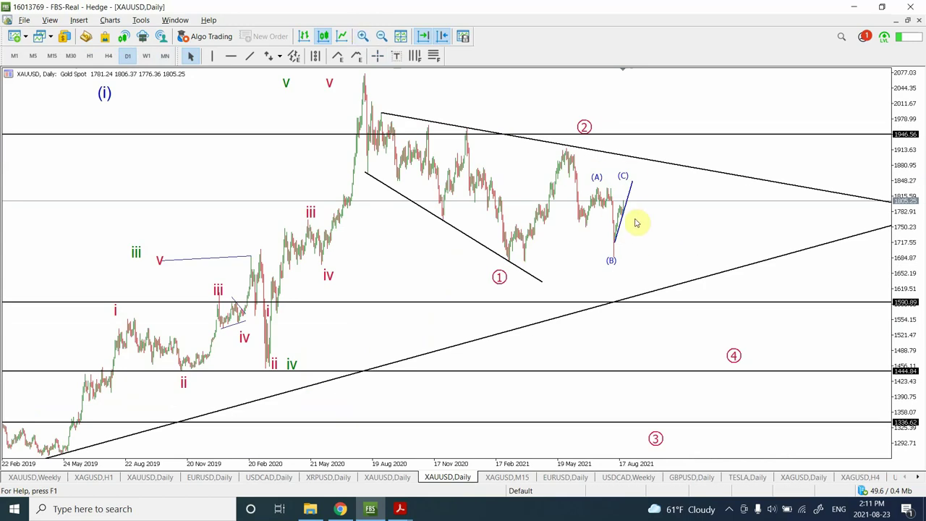
{"action": "left_click", "coordinate": [108, 56]}
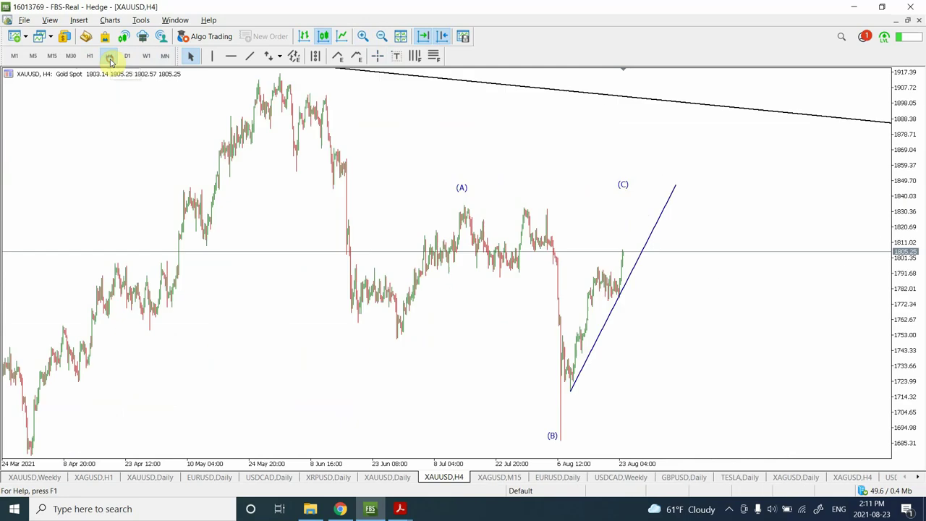
{"action": "left_click", "coordinate": [128, 57]}
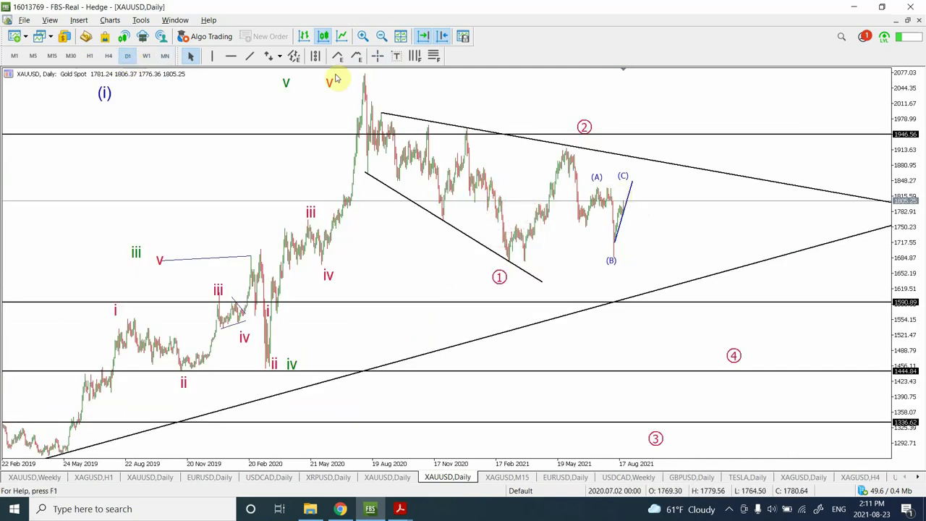
{"action": "left_click", "coordinate": [251, 59]}
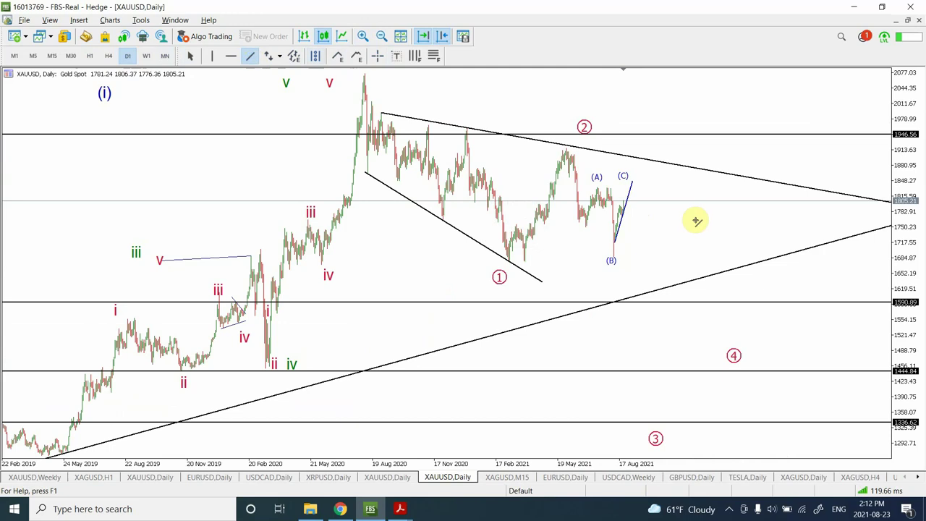
{"action": "left_click_drag", "start_coordinate": [631, 193], "coordinate": [662, 246]}
{"action": "left_click_drag", "start_coordinate": [713, 338], "coordinate": [684, 406]}
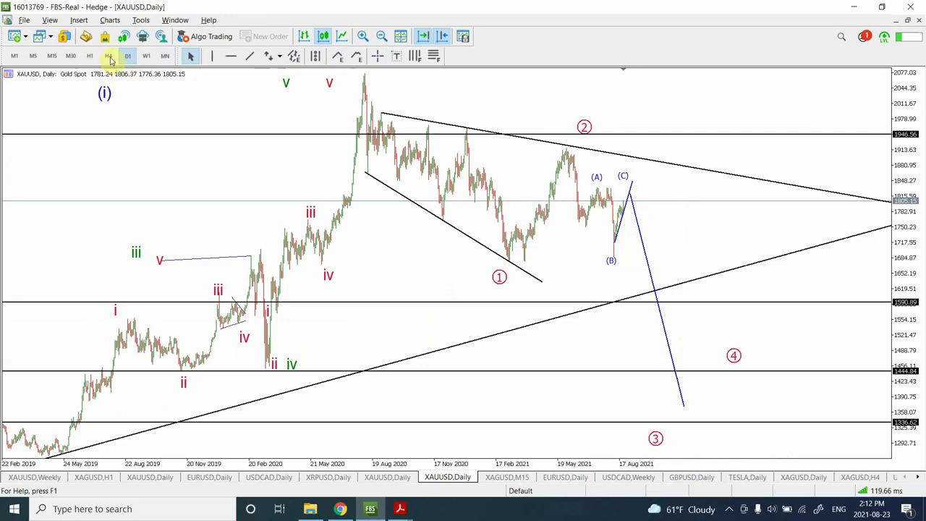
Switch the gold chart to the 15-minute timeframe and place a horizontal line at 1795.66 on the 17 August swing high.
{"action": "left_click", "coordinate": [106, 56]}
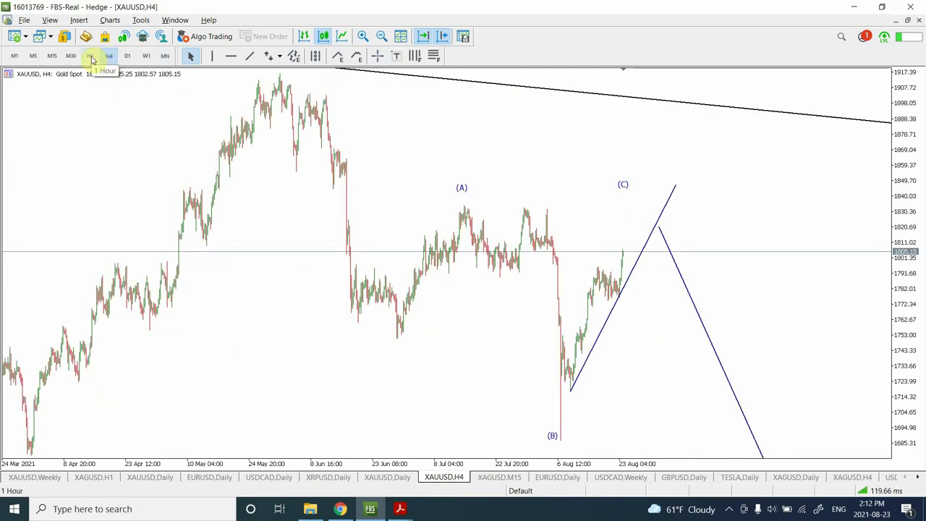
{"action": "left_click", "coordinate": [91, 57]}
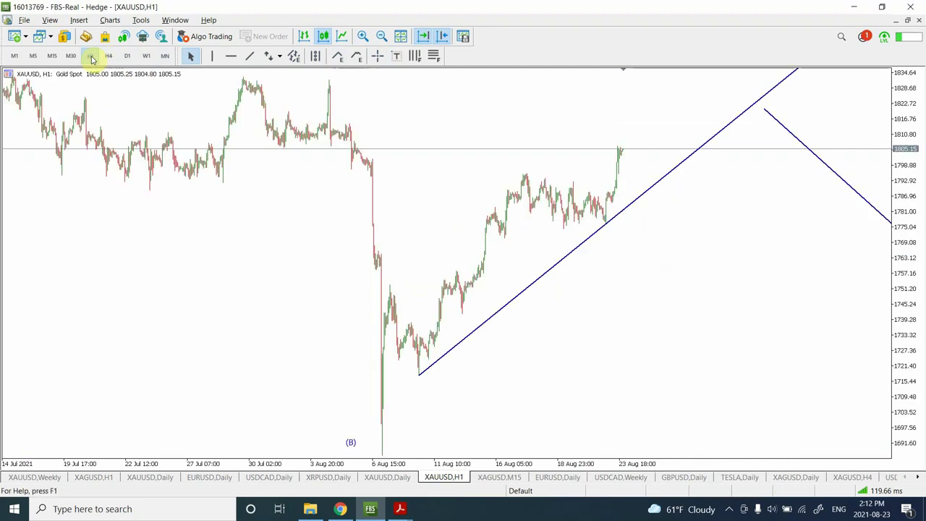
{"action": "left_click", "coordinate": [52, 56]}
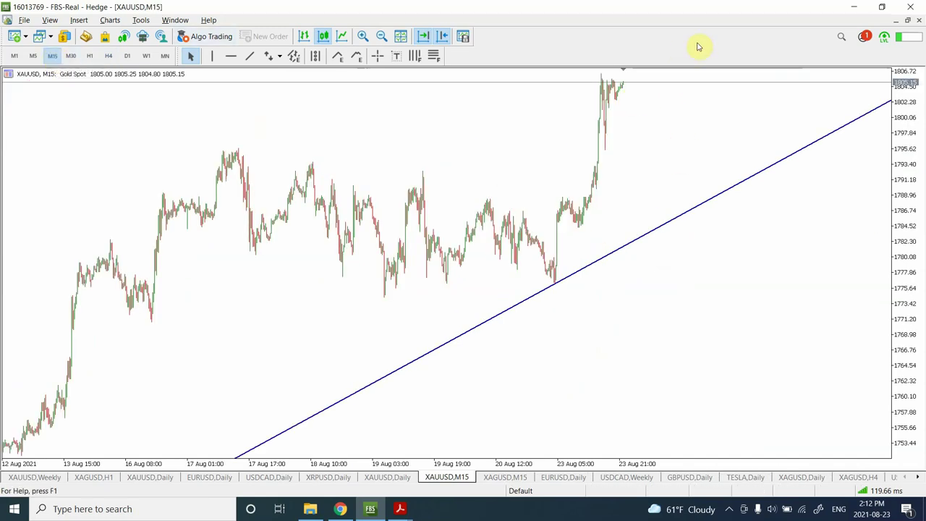
{"action": "left_click", "coordinate": [231, 57]}
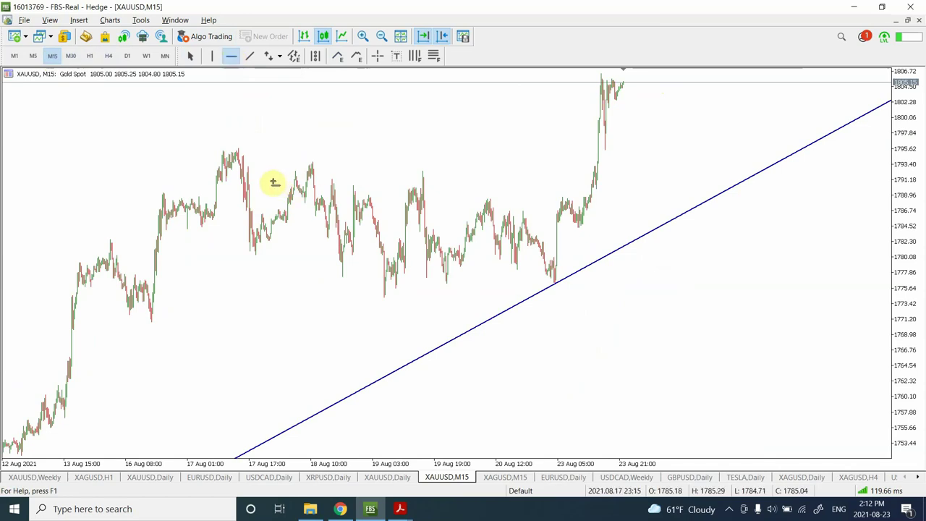
{"action": "left_click_drag", "start_coordinate": [274, 182], "coordinate": [287, 151]}
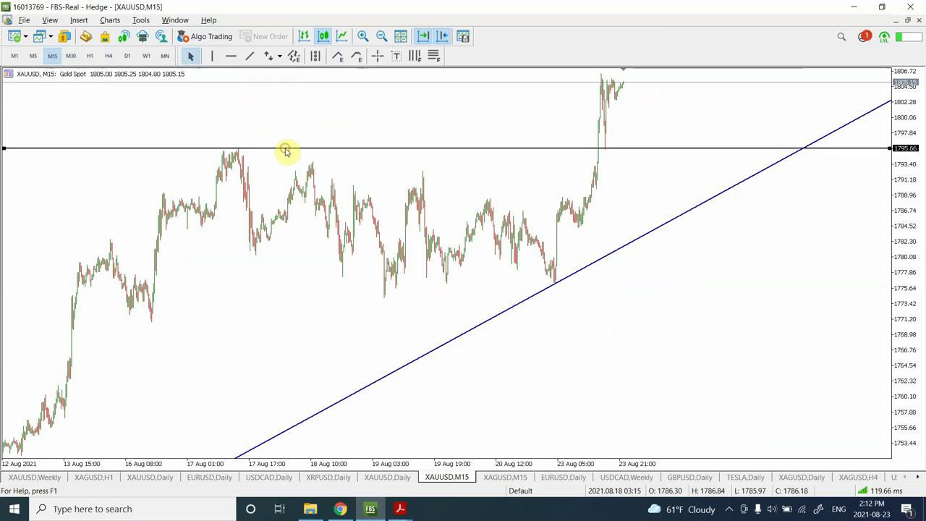
Sketch the projected move with two trendlines: a pullback from the current price to the 1795.66 line, and a rise to about 1823.
{"action": "left_click", "coordinate": [383, 37]}
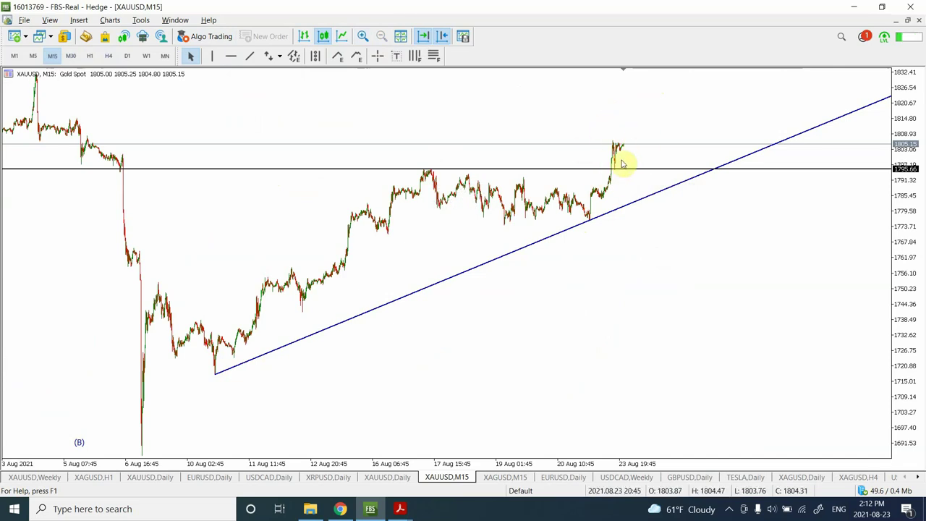
{"action": "left_click", "coordinate": [249, 56]}
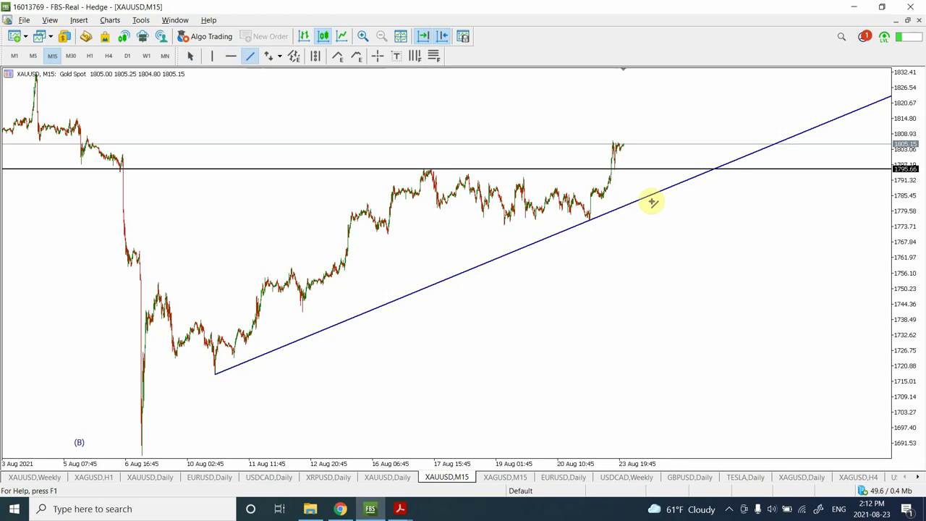
{"action": "mouse_move", "coordinate": [624, 145]}
{"action": "left_mouse_down"}
{"action": "mouse_move", "coordinate": [633, 168]}
{"action": "mouse_move", "coordinate": [629, 147]}
{"action": "left_mouse_up"}
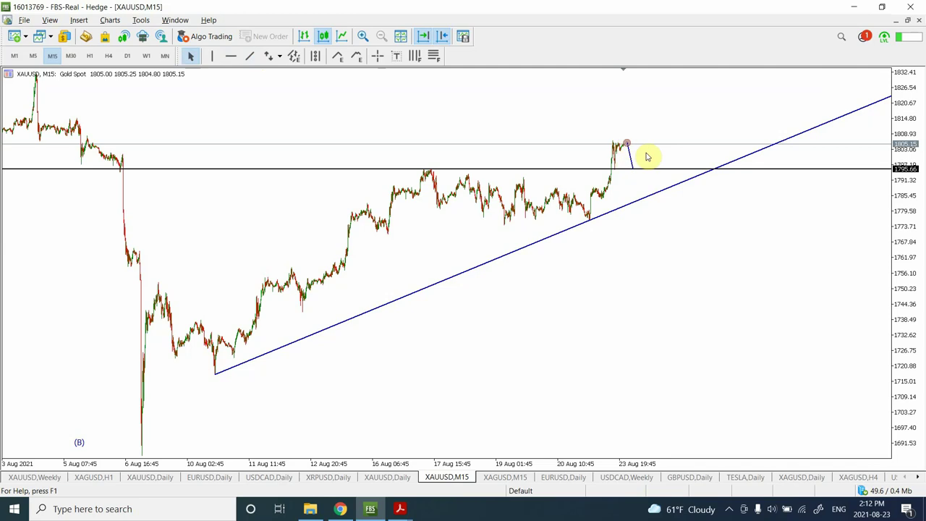
{"action": "left_click", "coordinate": [602, 196]}
{"action": "left_click", "coordinate": [251, 57]}
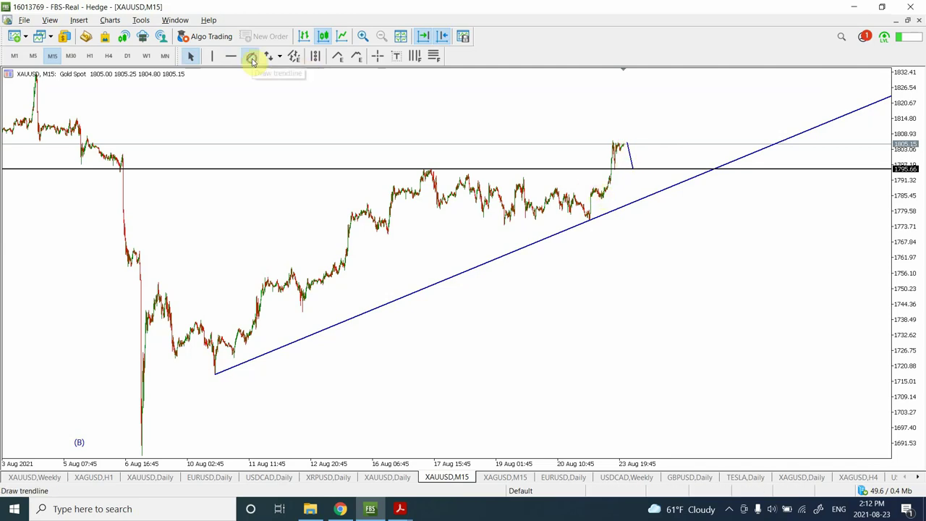
{"action": "left_click_drag", "start_coordinate": [634, 168], "coordinate": [672, 95]}
Switch to the 1-hour timeframe and place a horizontal line at 1833.09 across the July and August swing highs.
{"action": "left_click", "coordinate": [71, 56]}
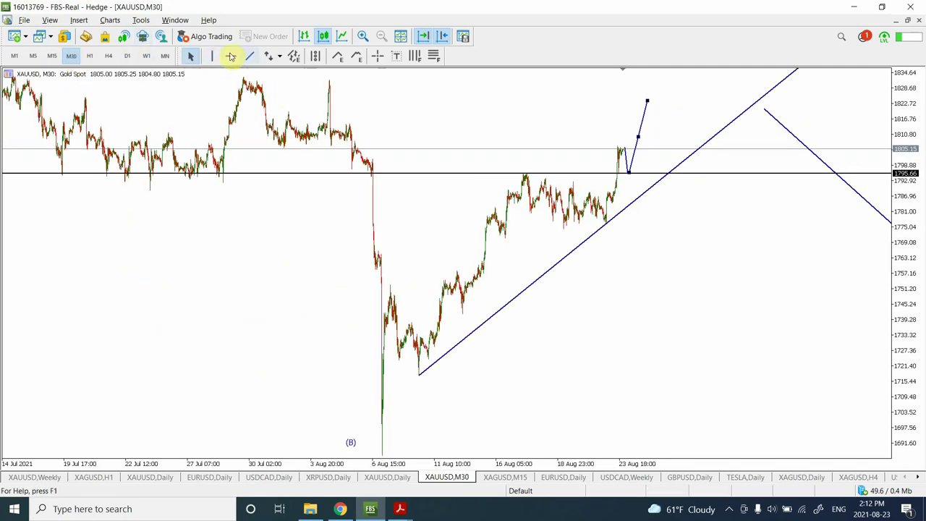
{"action": "left_click", "coordinate": [91, 56]}
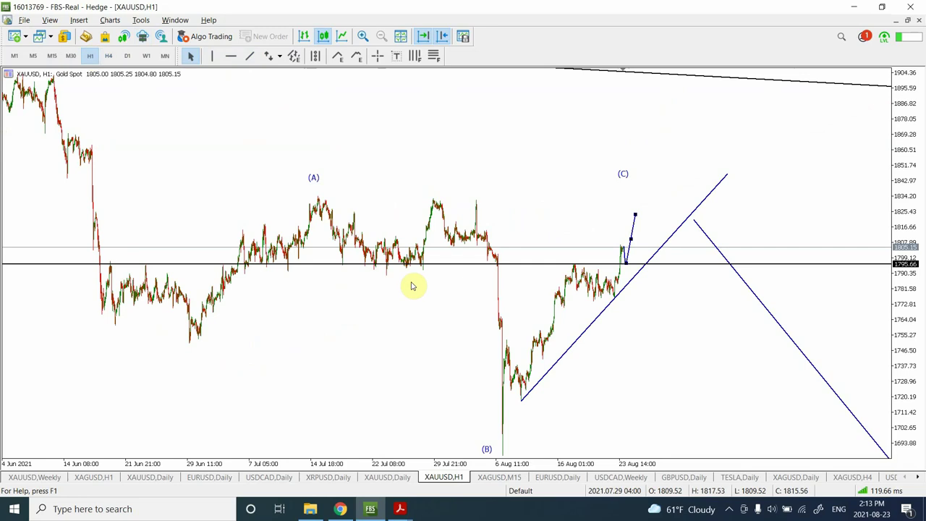
{"action": "left_click", "coordinate": [231, 57]}
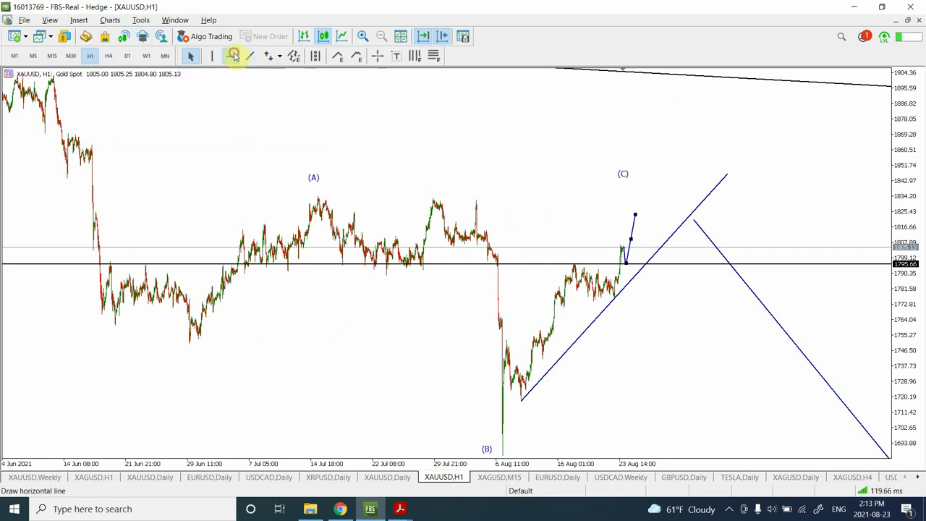
{"action": "left_click_drag", "start_coordinate": [394, 287], "coordinate": [440, 198]}
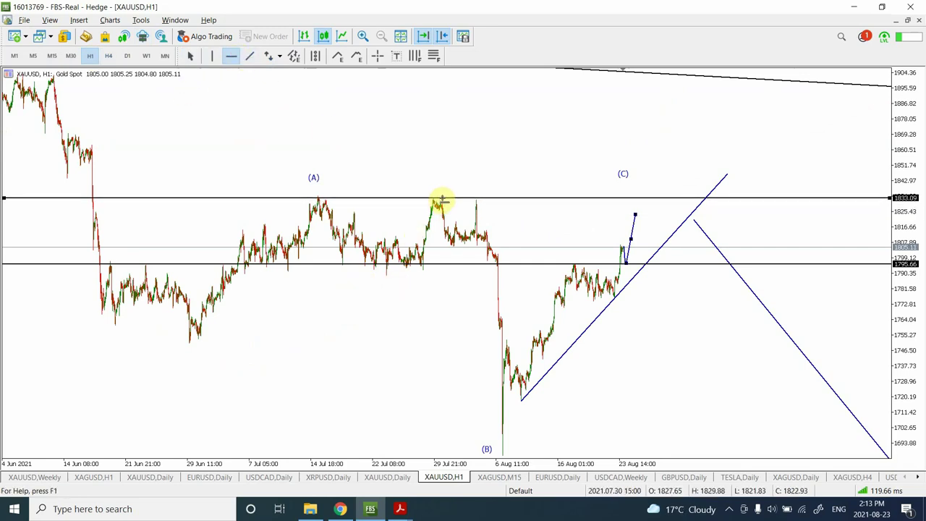
{"action": "left_click", "coordinate": [684, 227]}
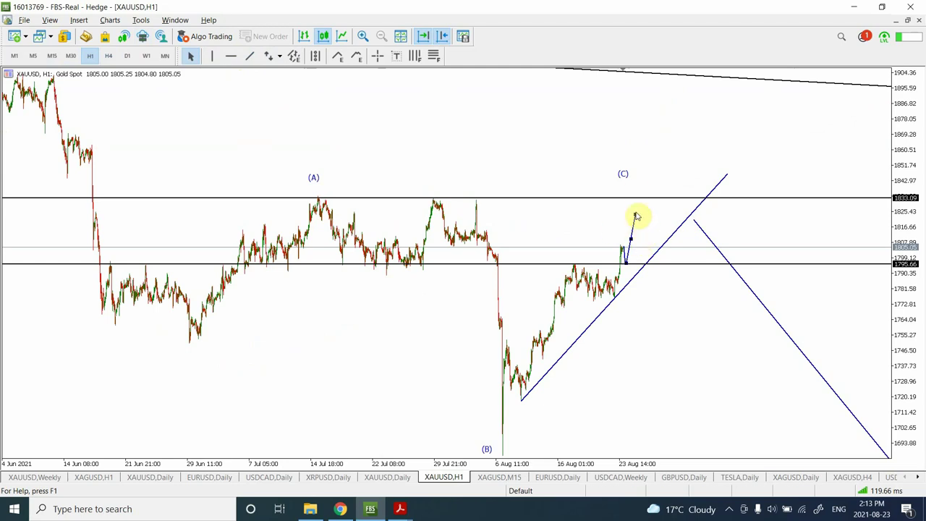
Adjust the upper end of the short rising projection trendline so it finishes just below the 1833.09 line.
{"action": "left_click_drag", "start_coordinate": [637, 217], "coordinate": [647, 208]}
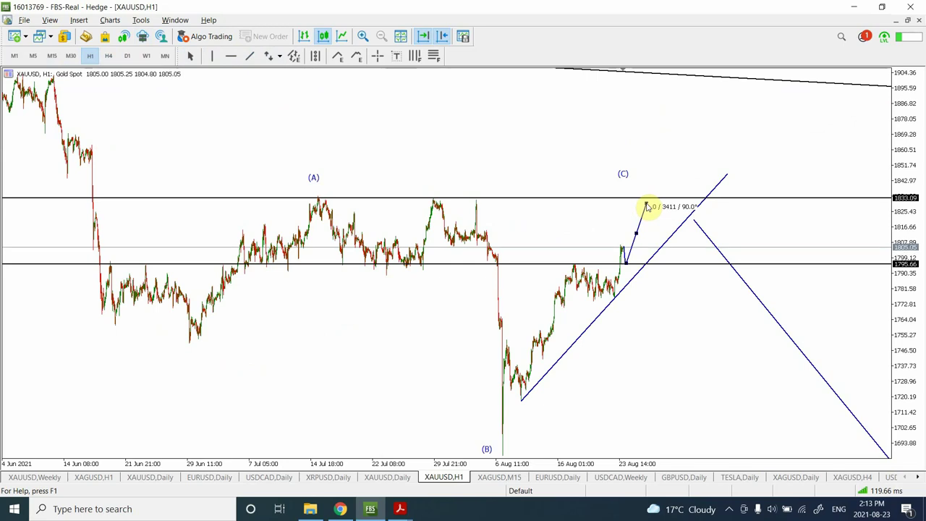
{"action": "left_click_drag", "start_coordinate": [641, 207], "coordinate": [643, 142]}
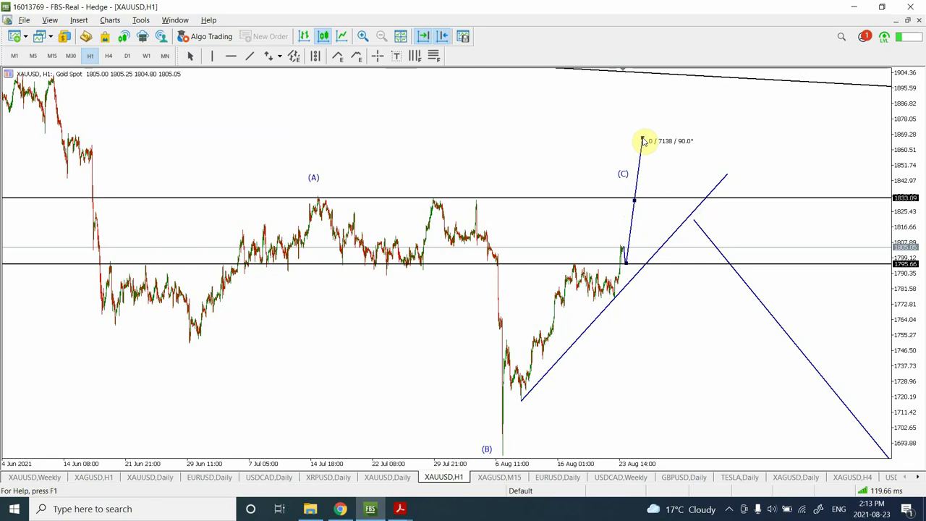
{"action": "left_click_drag", "start_coordinate": [642, 140], "coordinate": [643, 140]}
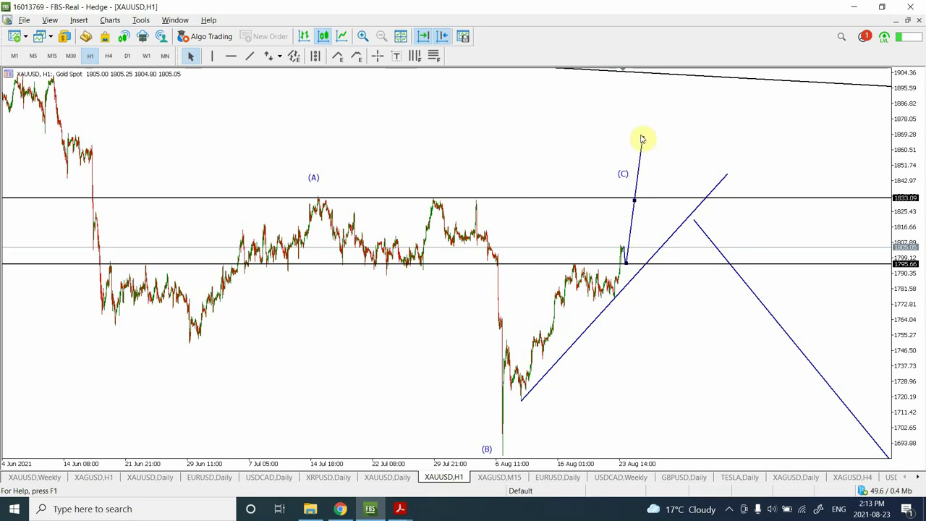
{"action": "left_click_drag", "start_coordinate": [642, 140], "coordinate": [646, 204]}
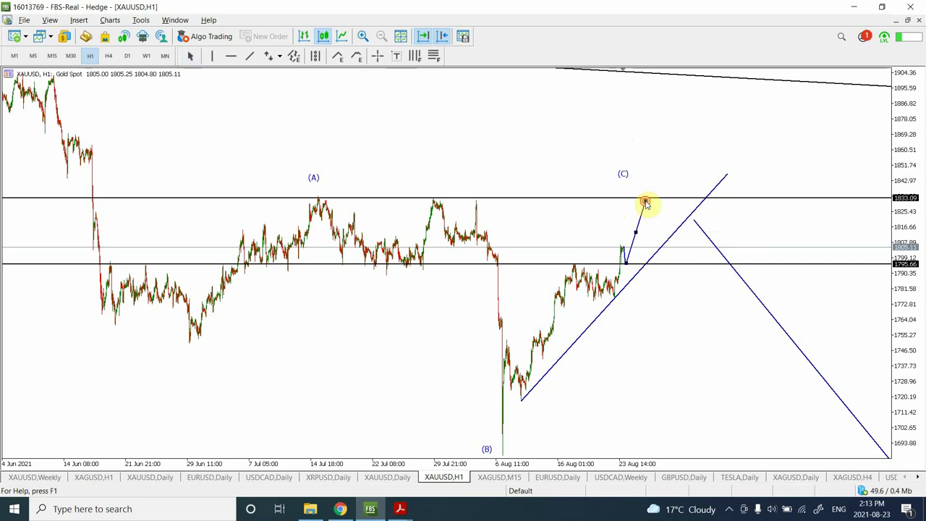
{"action": "left_click", "coordinate": [418, 157]}
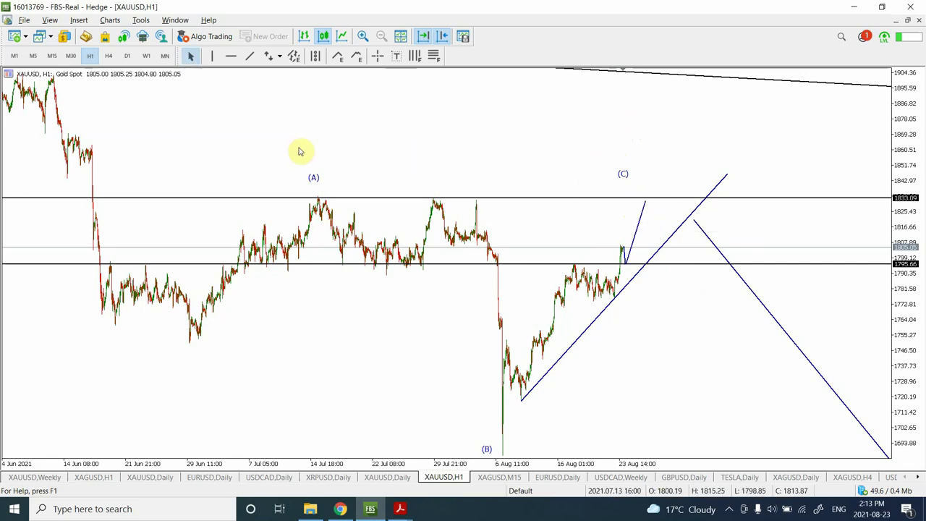
On the 15-minute timeframe, place a horizontal line at 1773.79 just below the recent consolidation lows.
{"action": "left_click", "coordinate": [52, 58]}
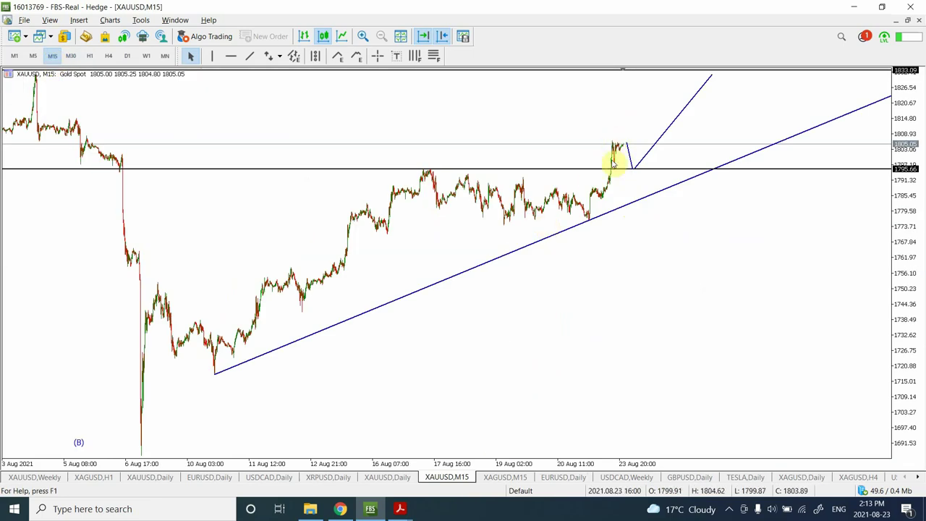
{"action": "left_click", "coordinate": [363, 37]}
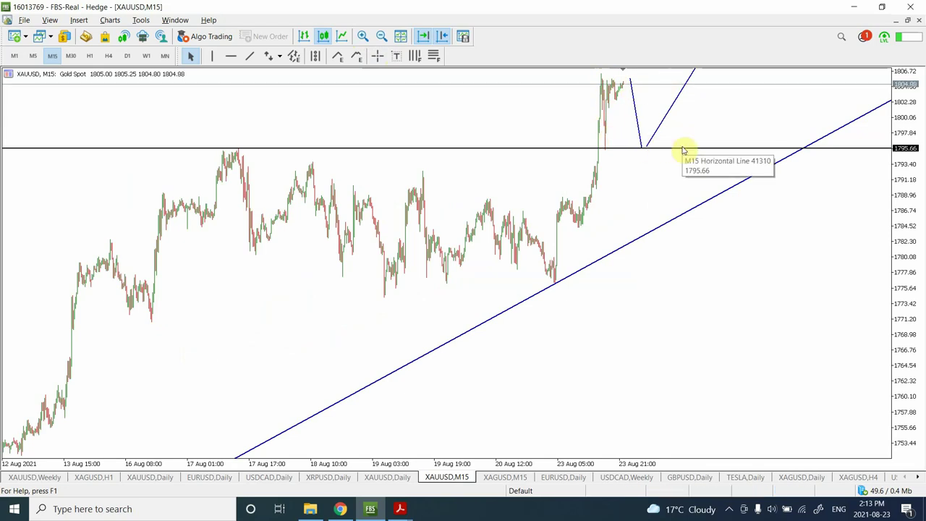
{"action": "left_click", "coordinate": [382, 37]}
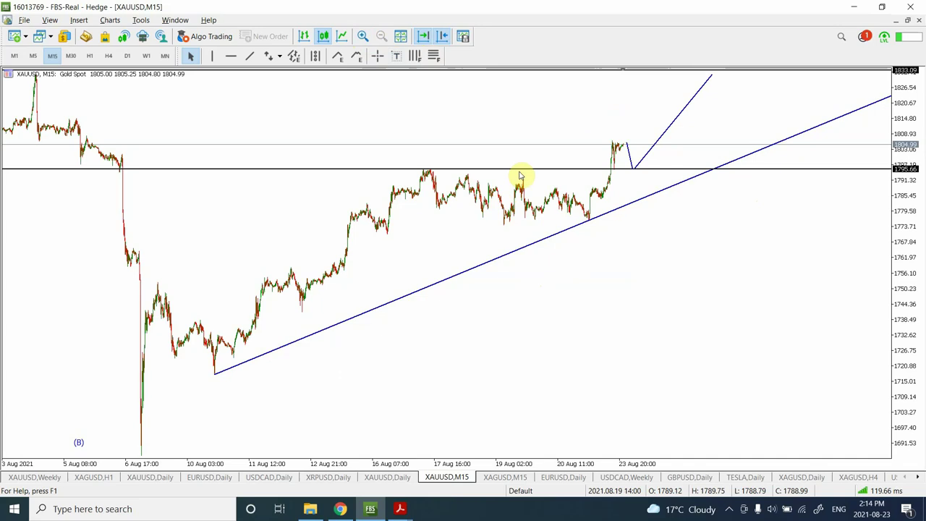
{"action": "left_click", "coordinate": [232, 58]}
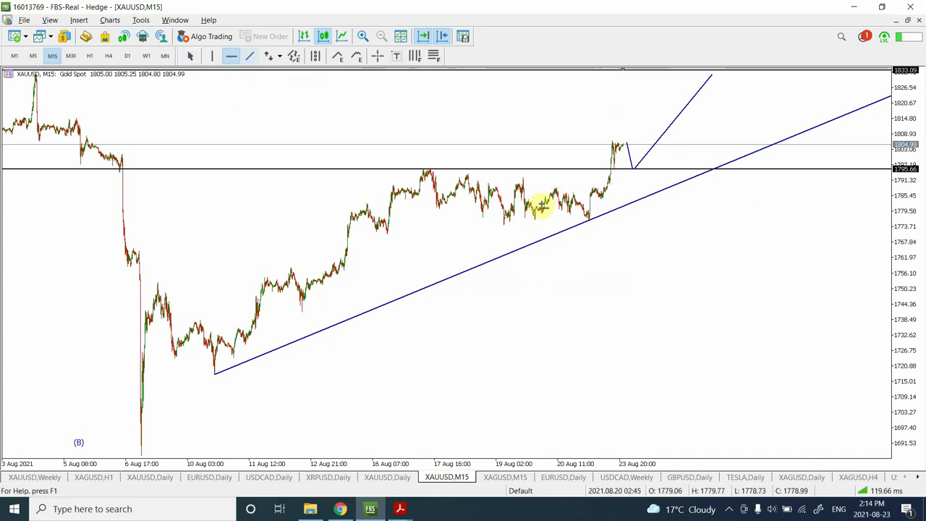
{"action": "left_click", "coordinate": [565, 211]}
{"action": "left_click_drag", "start_coordinate": [564, 214], "coordinate": [582, 227]}
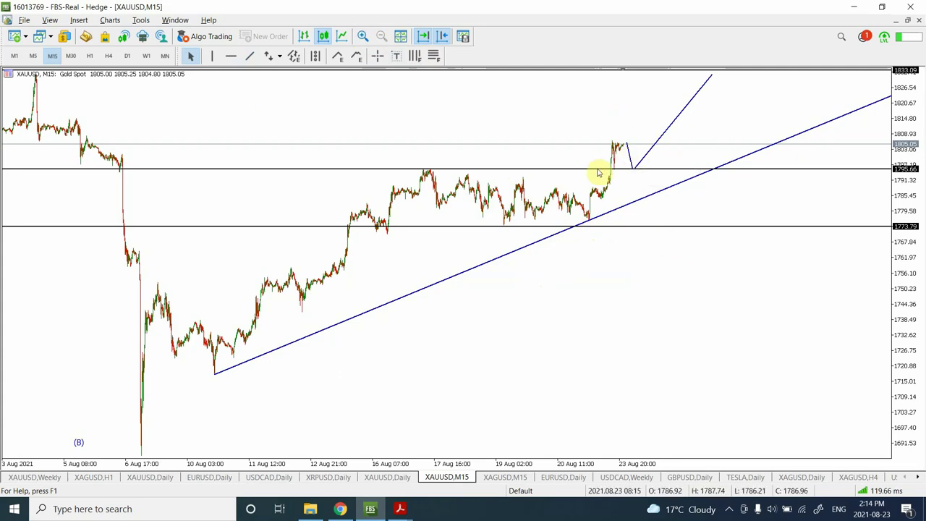
{"action": "double_click", "coordinate": [649, 227]}
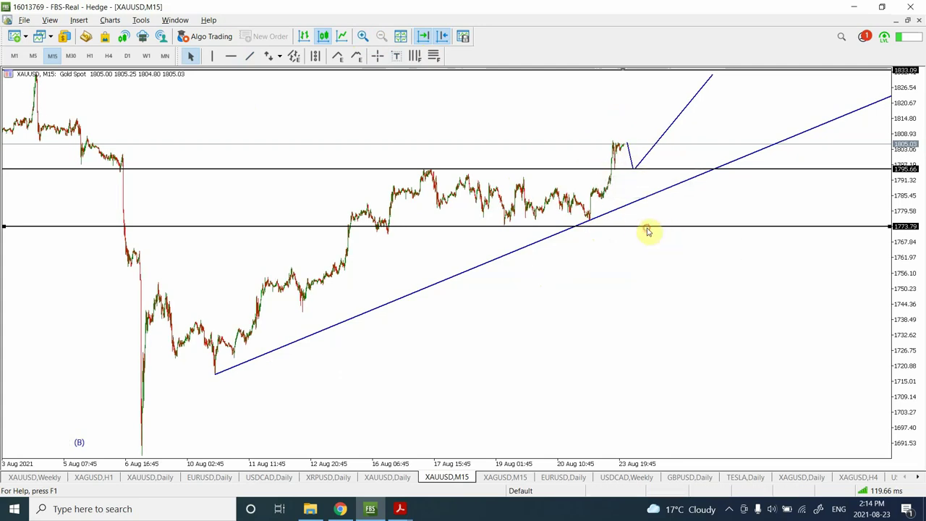
{"action": "double_click", "coordinate": [764, 227]}
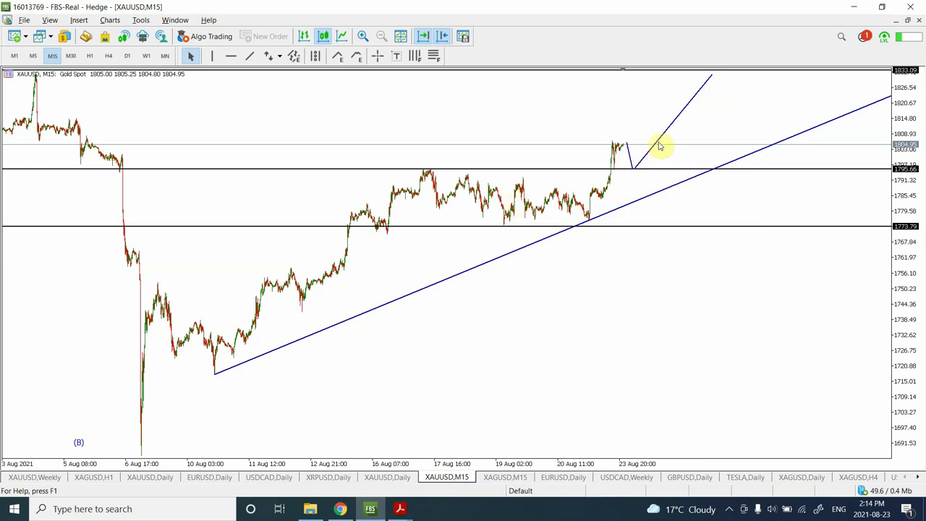
Show the daily timeframe again and examine the marked levels and the projected decline around the (A)-(B)-(C) waves up close.
{"action": "left_click", "coordinate": [128, 58]}
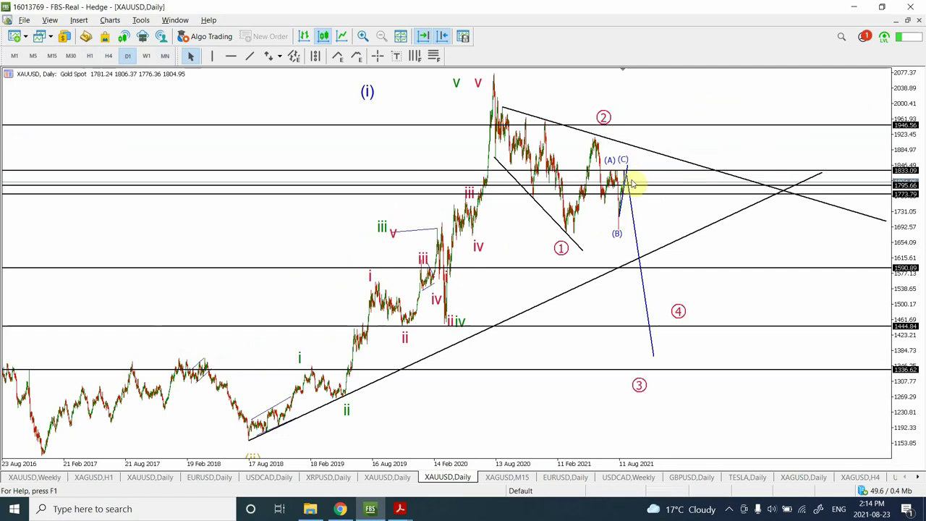
{"action": "left_click", "coordinate": [362, 36]}
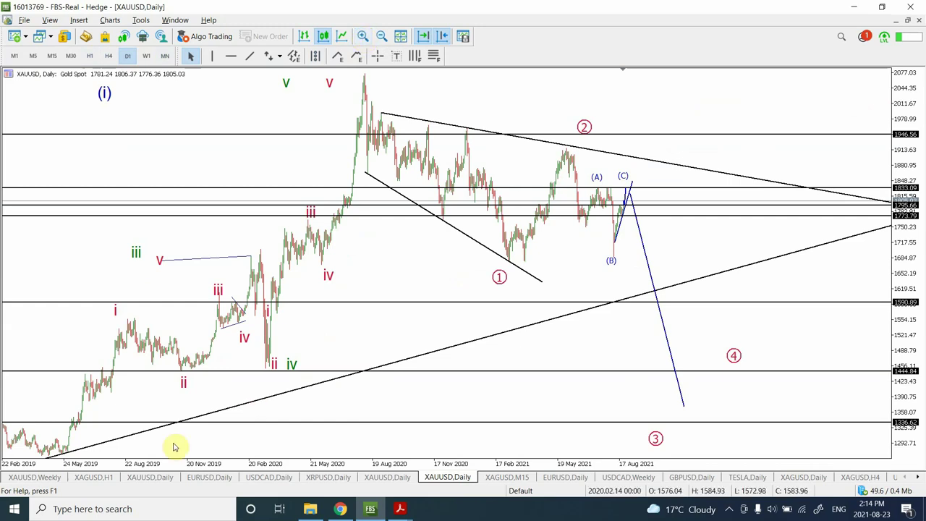
On the silver (XAGUSD) 4-hour chart, draw a short rising projection trendline from about 23.45 to about 24.54 beside the latest candles.
{"action": "left_click", "coordinate": [506, 477]}
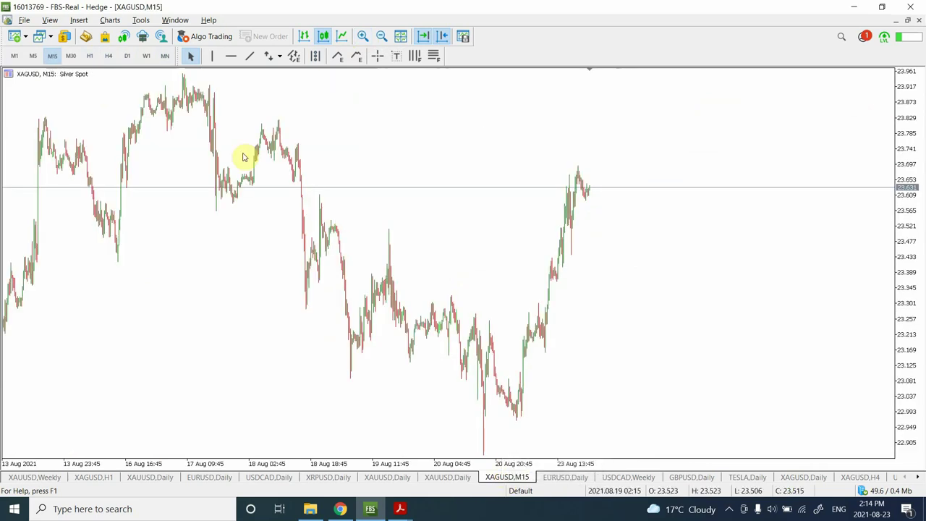
{"action": "left_click", "coordinate": [107, 57]}
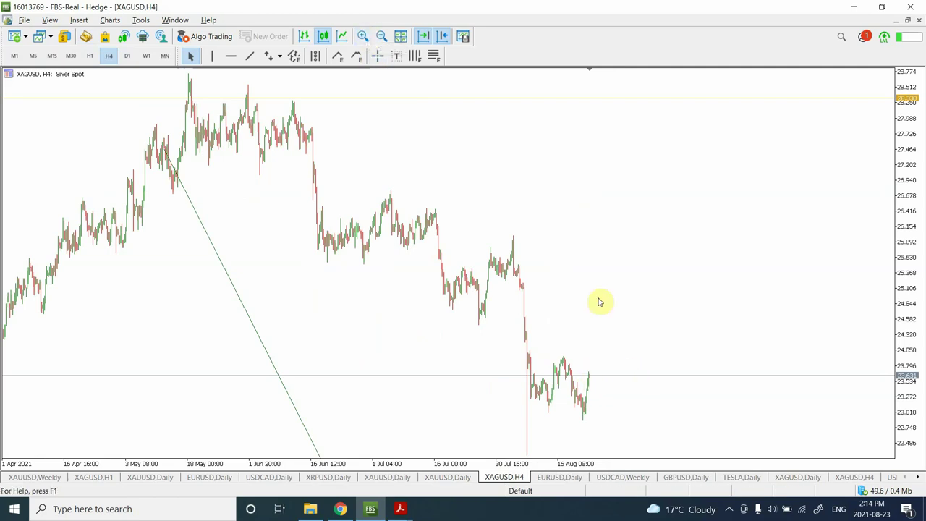
{"action": "left_click", "coordinate": [362, 39]}
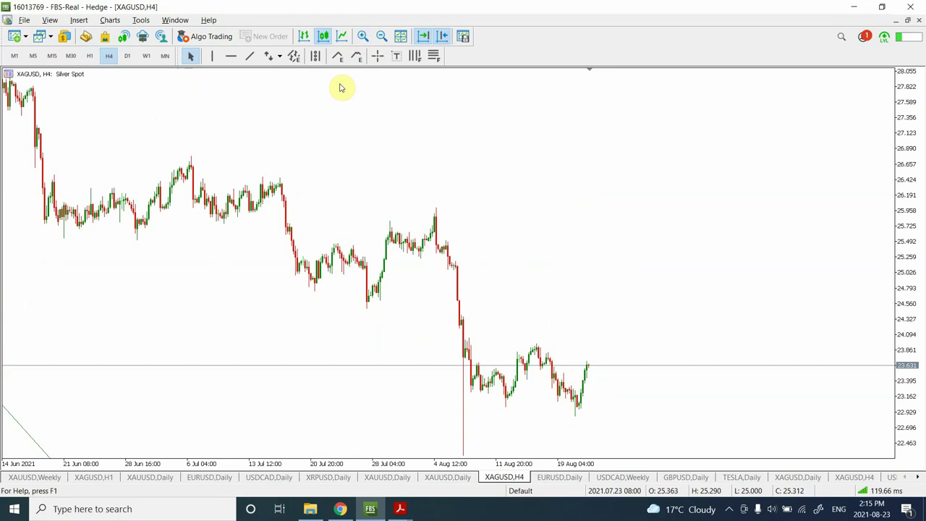
{"action": "left_click", "coordinate": [249, 55]}
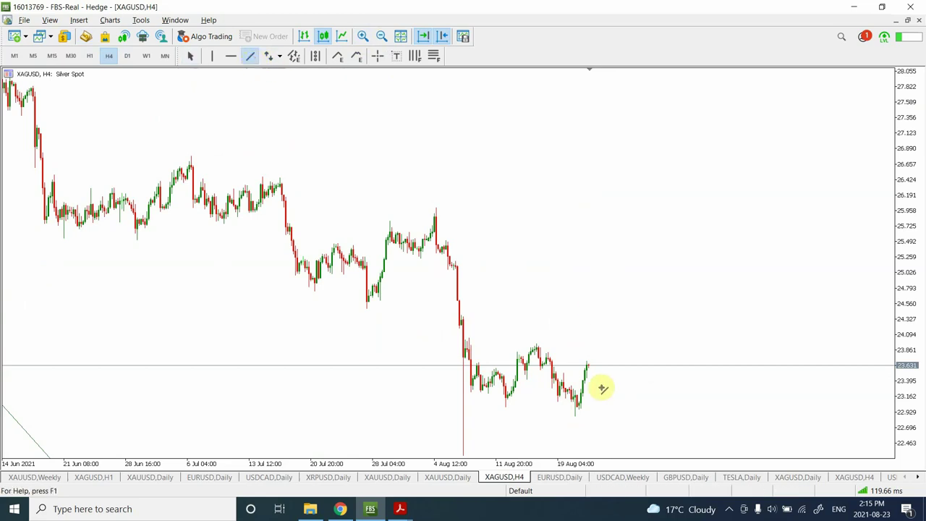
{"action": "left_click_drag", "start_coordinate": [592, 377], "coordinate": [604, 305]}
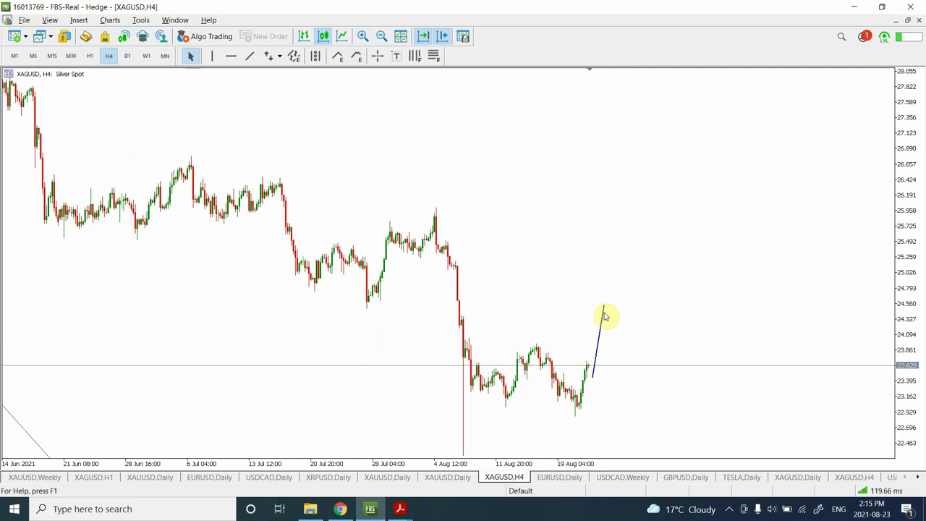
Place a horizontal line at 24.470 along the late-July swing low on the silver 4-hour chart.
{"action": "left_click", "coordinate": [381, 36]}
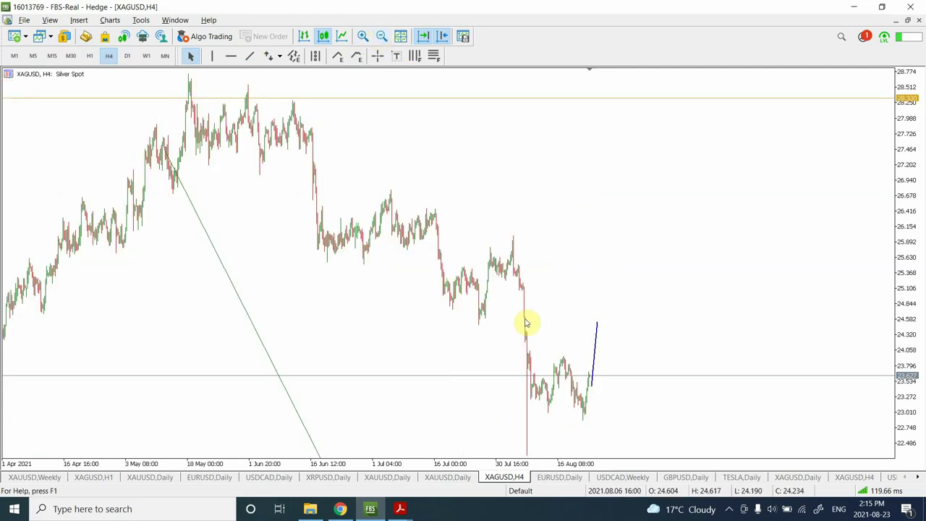
{"action": "left_click", "coordinate": [228, 58]}
{"action": "left_click_drag", "start_coordinate": [515, 304], "coordinate": [516, 327]}
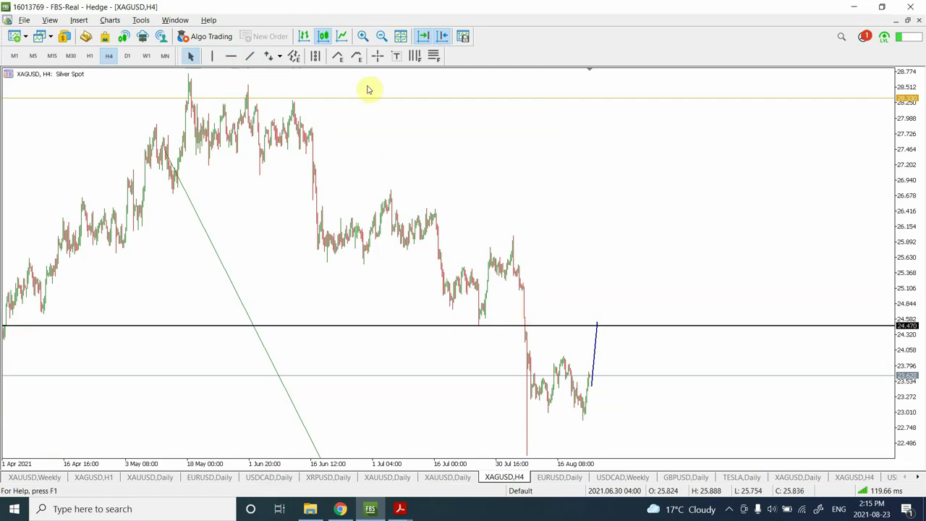
Adjust the upper end of the rising silver projection trendline so it finishes just below the 24.470 line.
{"action": "left_click", "coordinate": [381, 37]}
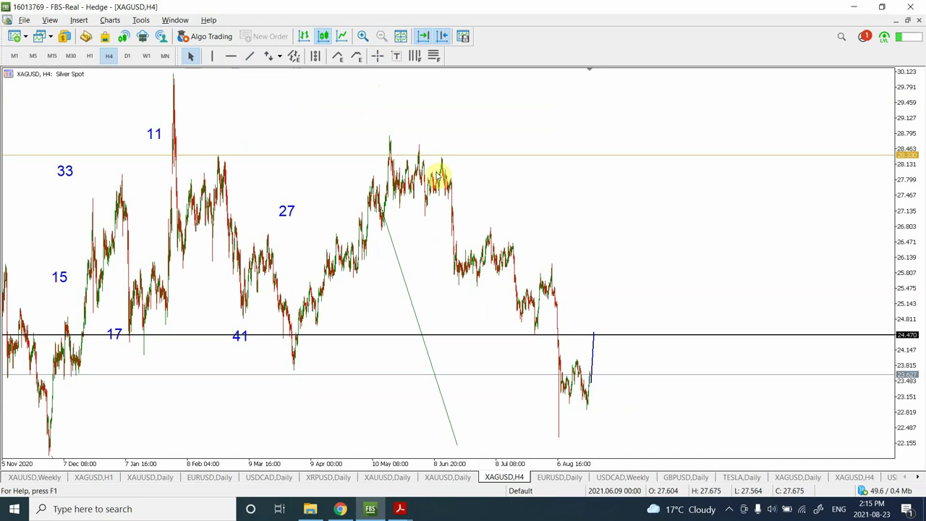
{"action": "left_click", "coordinate": [595, 348]}
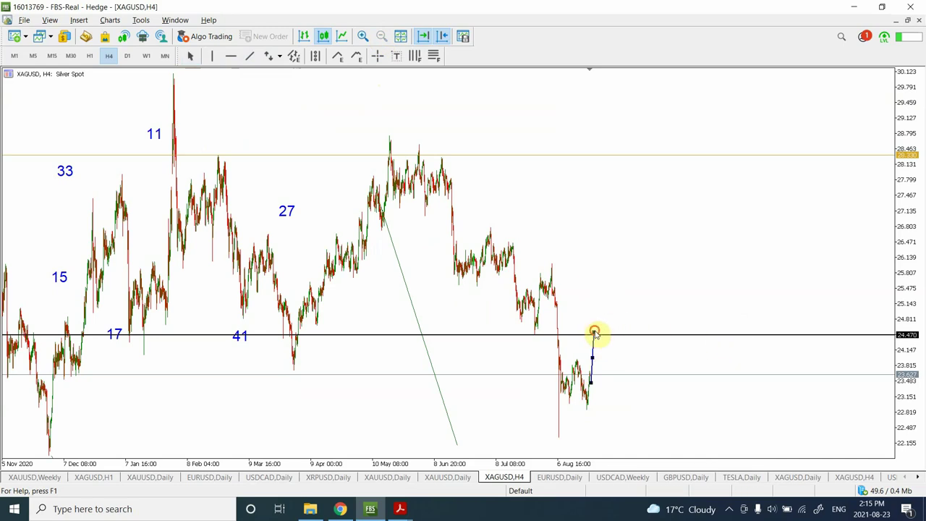
{"action": "left_click_drag", "start_coordinate": [595, 332], "coordinate": [598, 342]}
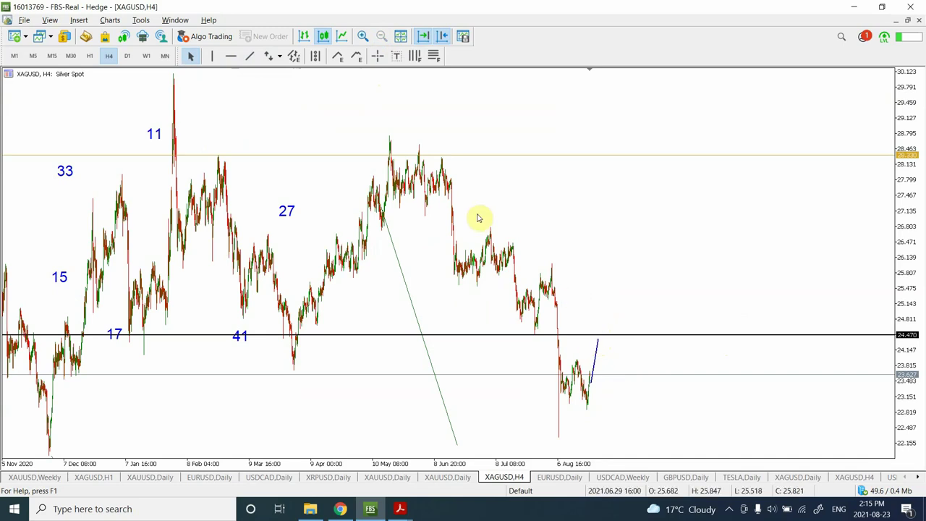
Place a horizontal line at 25.984 on silver's early-August swing high and view the marked levels on the daily timeframe.
{"action": "left_click", "coordinate": [231, 58]}
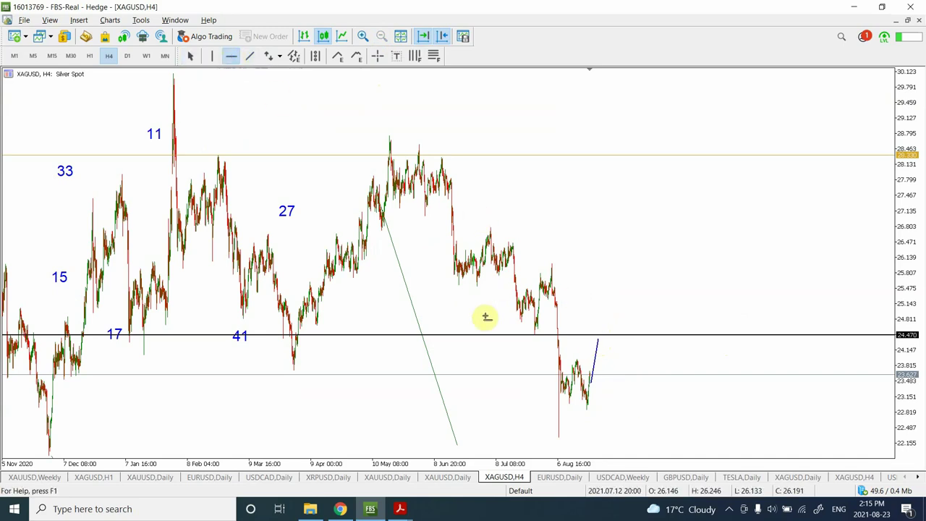
{"action": "left_click_drag", "start_coordinate": [488, 285], "coordinate": [559, 264]}
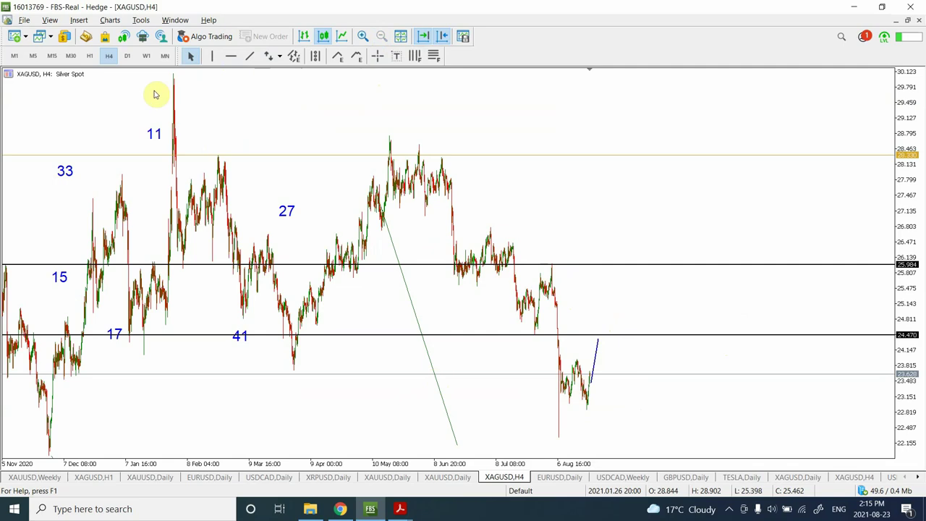
{"action": "left_click", "coordinate": [128, 58]}
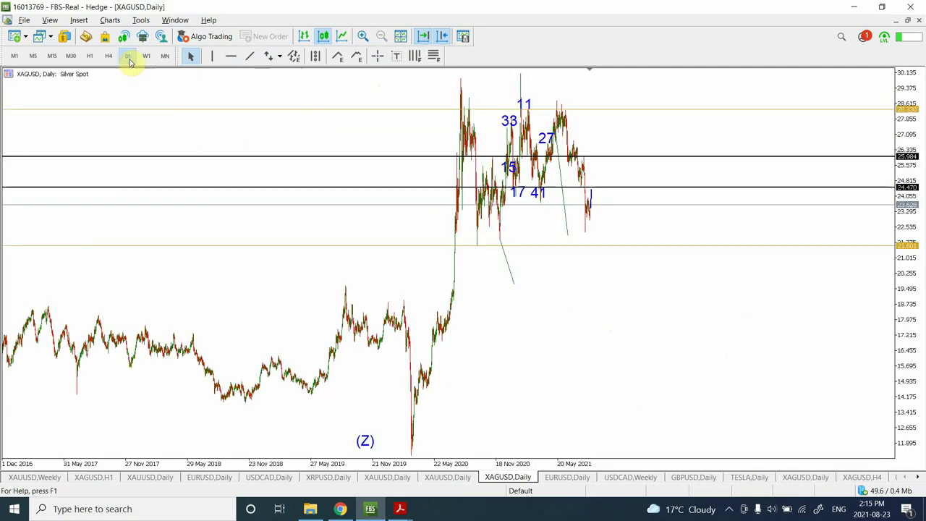
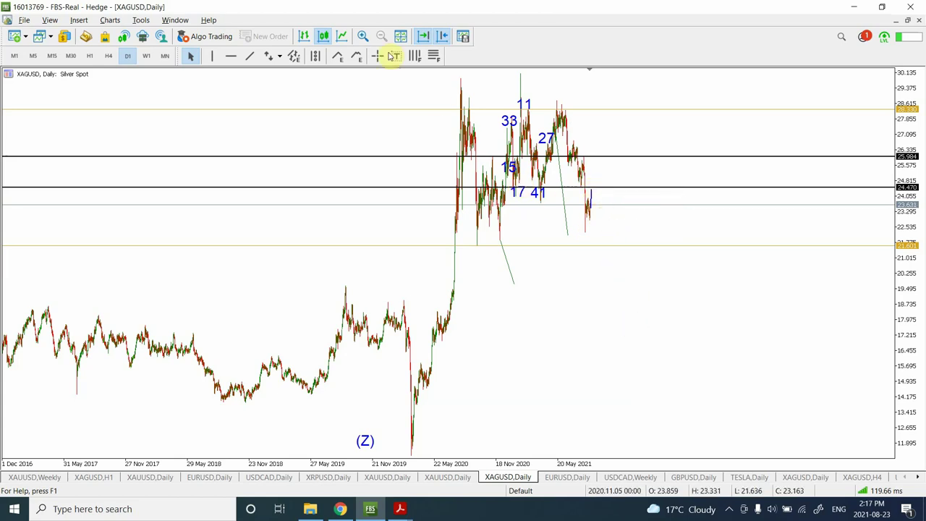
{"action": "left_click", "coordinate": [363, 37]}
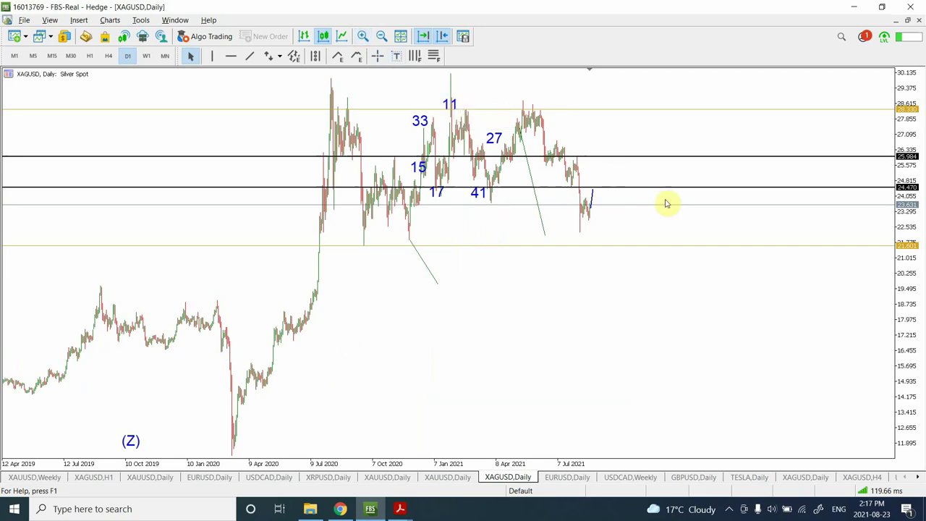
On the EURUSD daily chart, reshape the rising projection trendline into a decline from about 1.216 to about 1.113, crossing the 1.12305 line.
{"action": "left_click", "coordinate": [565, 478]}
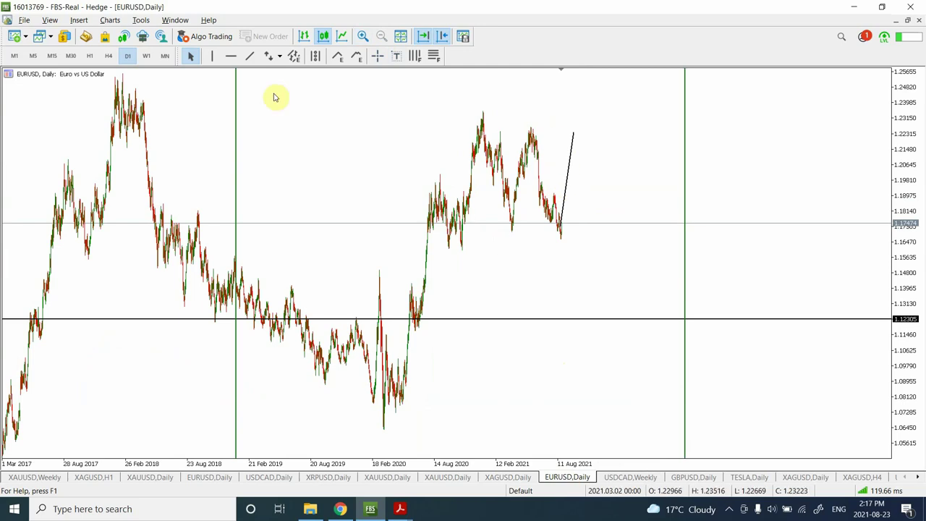
{"action": "double_click", "coordinate": [564, 212]}
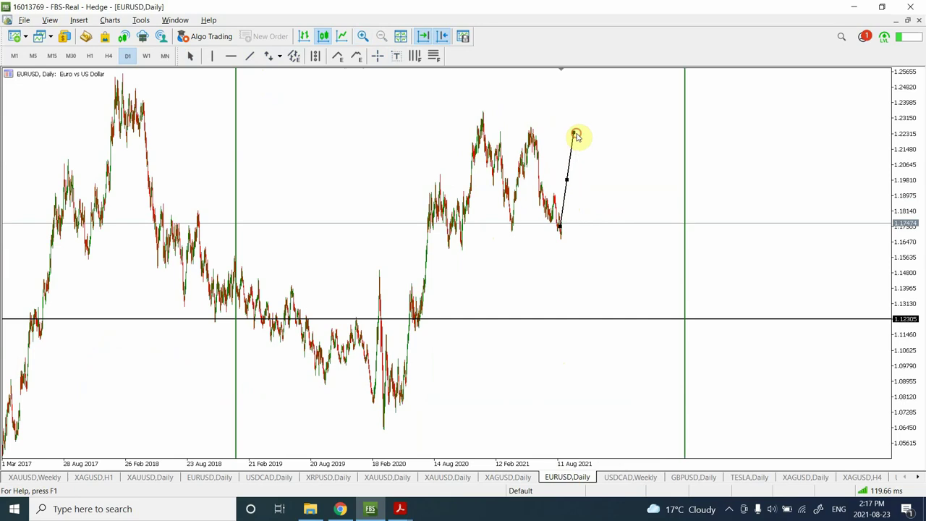
{"action": "left_click_drag", "start_coordinate": [573, 136], "coordinate": [556, 133]}
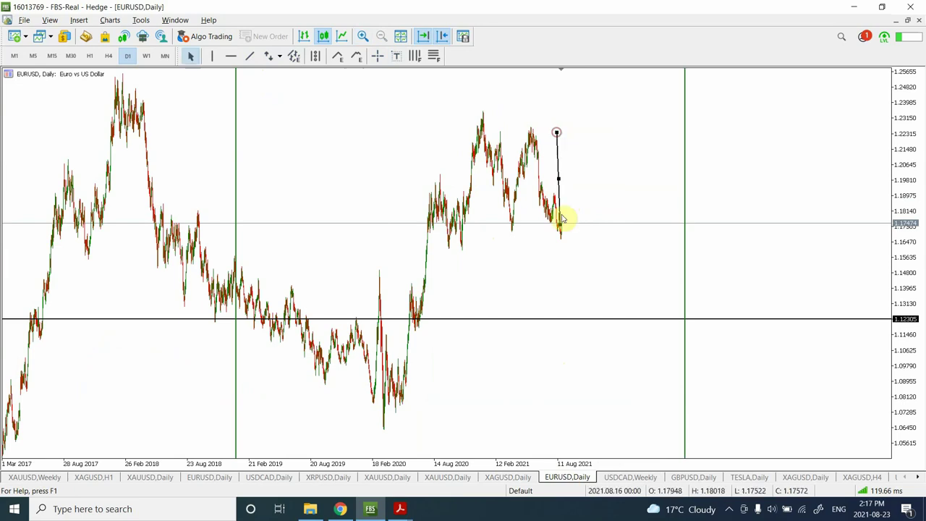
{"action": "left_click_drag", "start_coordinate": [560, 229], "coordinate": [618, 338]}
{"action": "left_click_drag", "start_coordinate": [557, 133], "coordinate": [550, 151]}
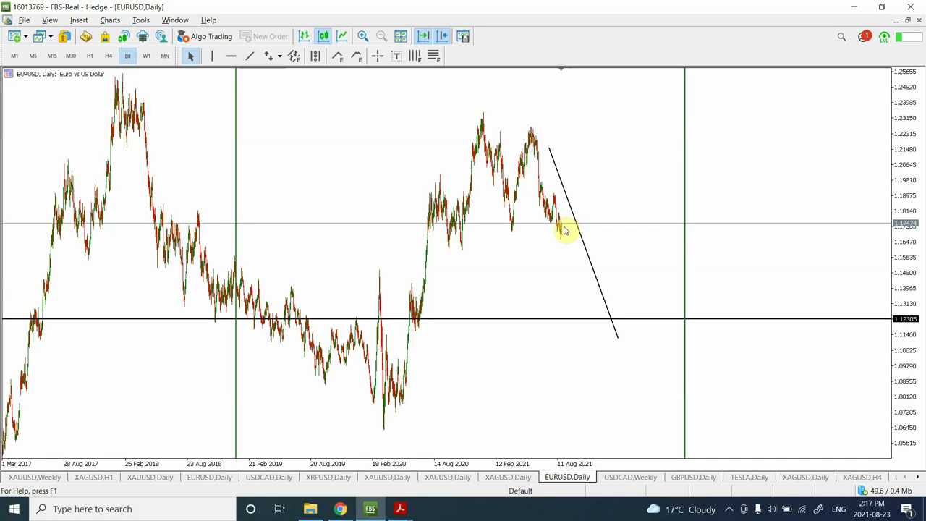
Draw a short, nearly vertical rising trendline on EURUSD from about 1.1756 at the latest candle to about 1.1905.
{"action": "mouse_move", "coordinate": [561, 233]}
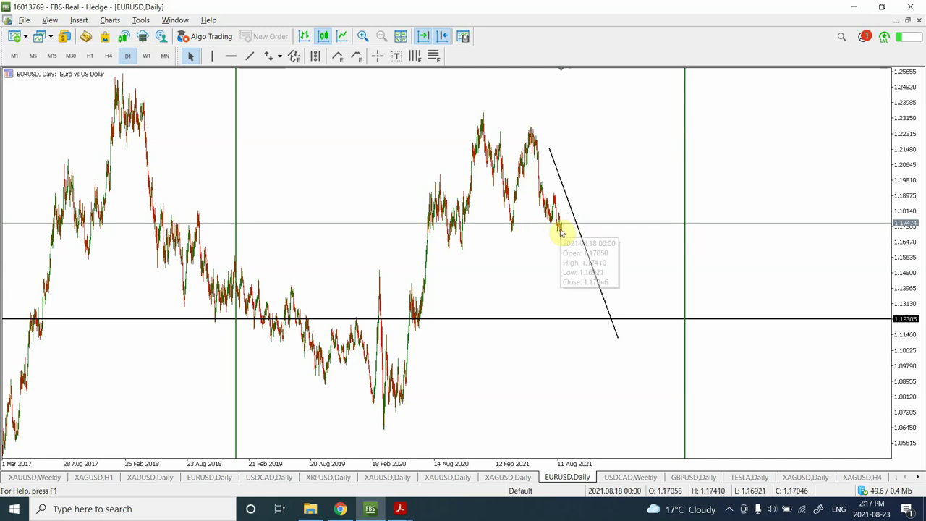
{"action": "left_click", "coordinate": [363, 38]}
{"action": "left_click", "coordinate": [363, 37]}
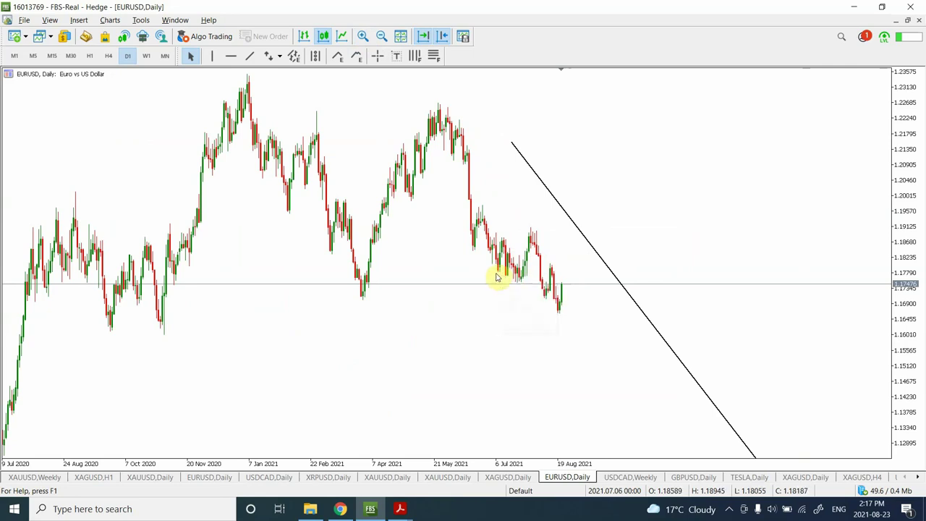
{"action": "left_click", "coordinate": [248, 57]}
{"action": "left_click_drag", "start_coordinate": [561, 283], "coordinate": [563, 230]}
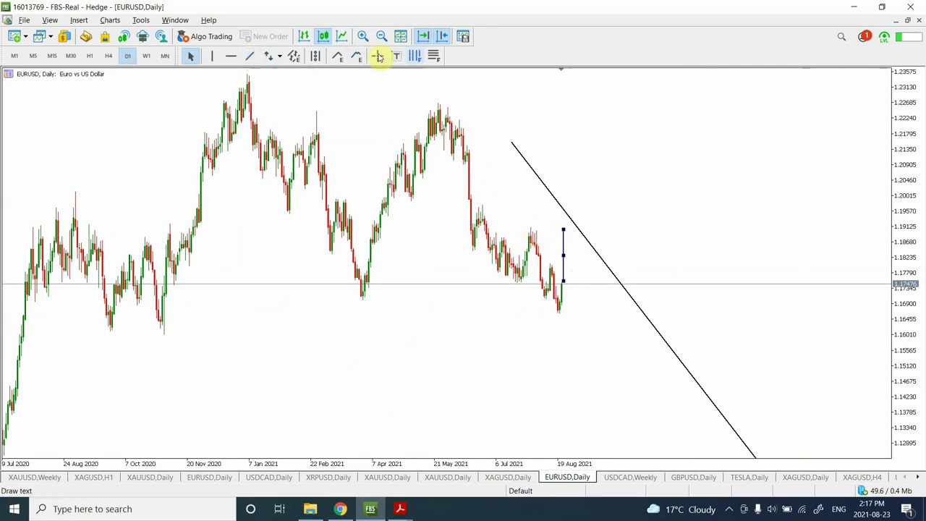
Add an Elliott corrective wave on EURUSD with A above the late-July high, B below the August low and C near the short projection's top.
{"action": "left_click", "coordinate": [342, 58]}
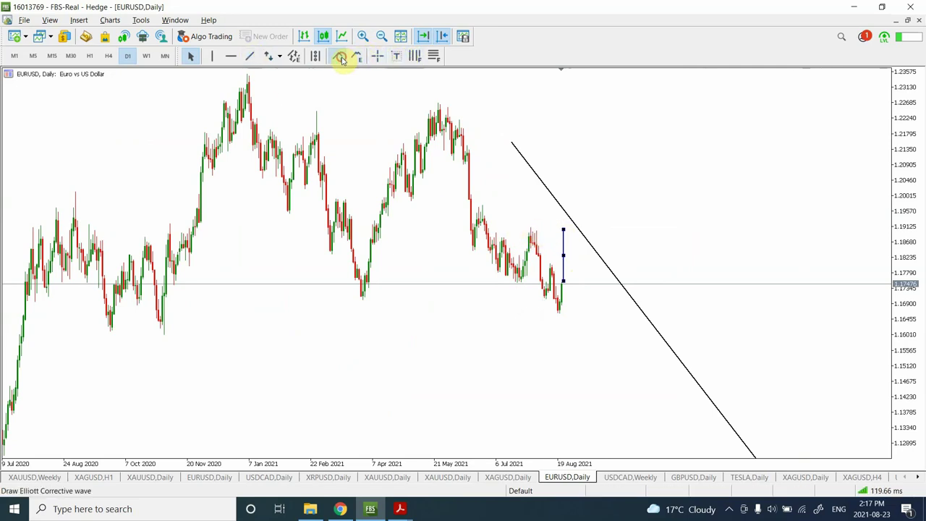
{"action": "left_click", "coordinate": [527, 225]}
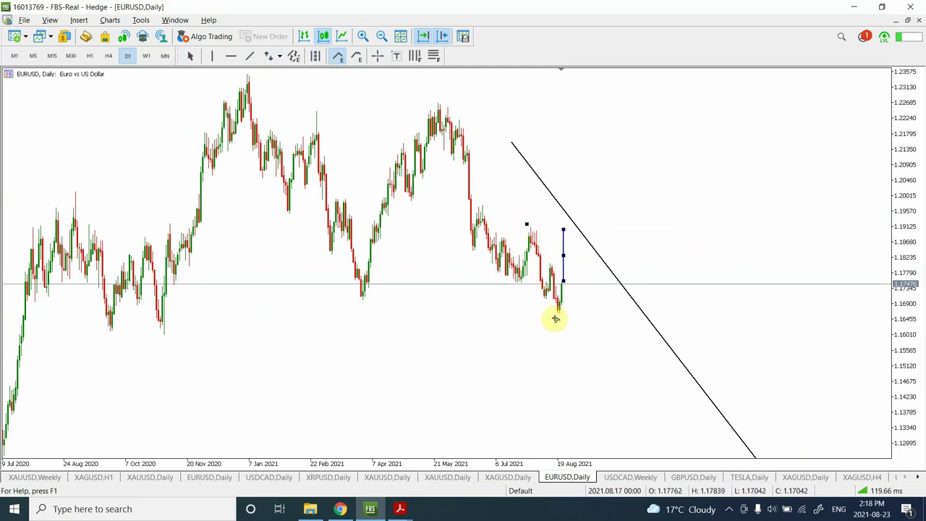
{"action": "left_click", "coordinate": [555, 317]}
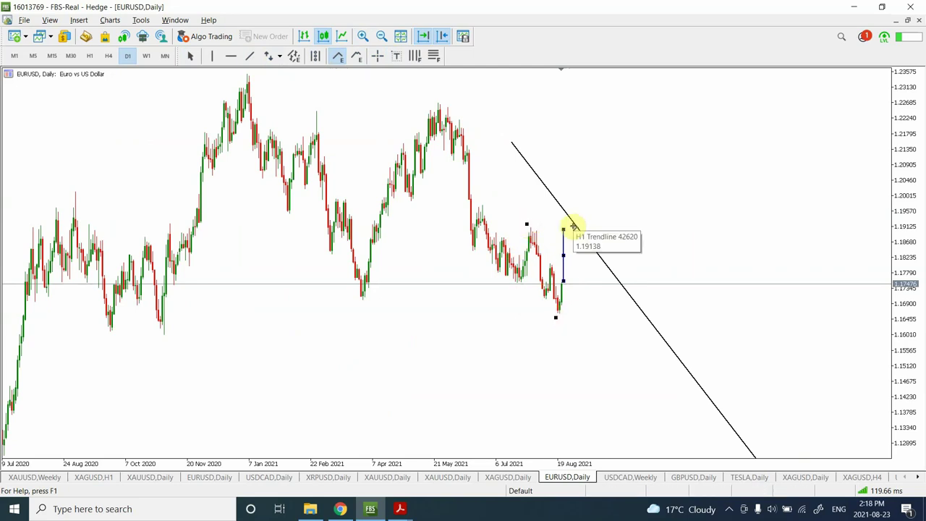
{"action": "left_click", "coordinate": [573, 229]}
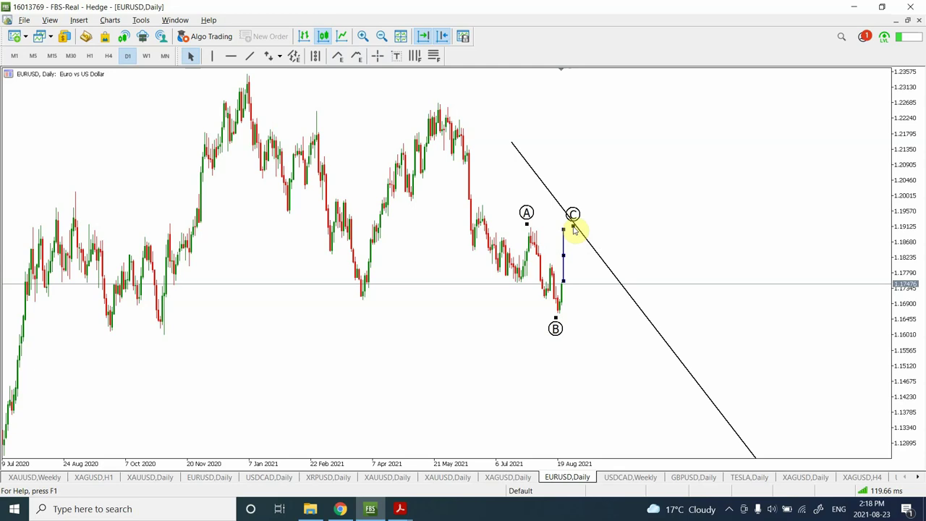
{"action": "left_click", "coordinate": [568, 232]}
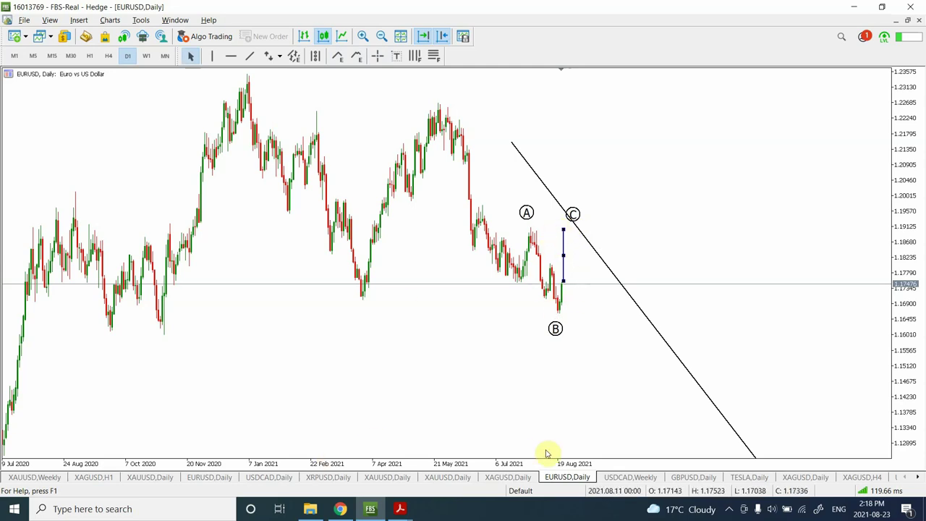
On the USDCAD 4-hour timeframe, place a horizontal line at 1.24202 along the late-July swing low.
{"action": "left_click", "coordinate": [627, 478]}
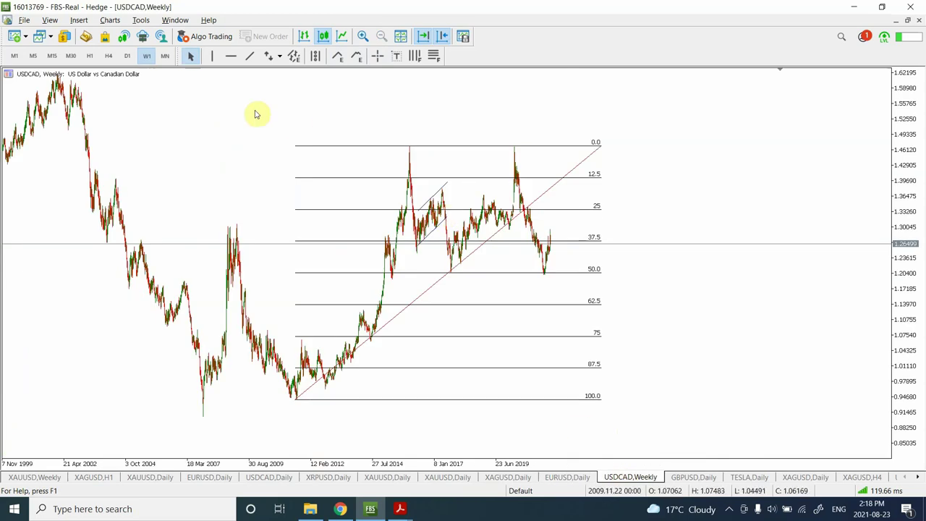
{"action": "left_click", "coordinate": [128, 57]}
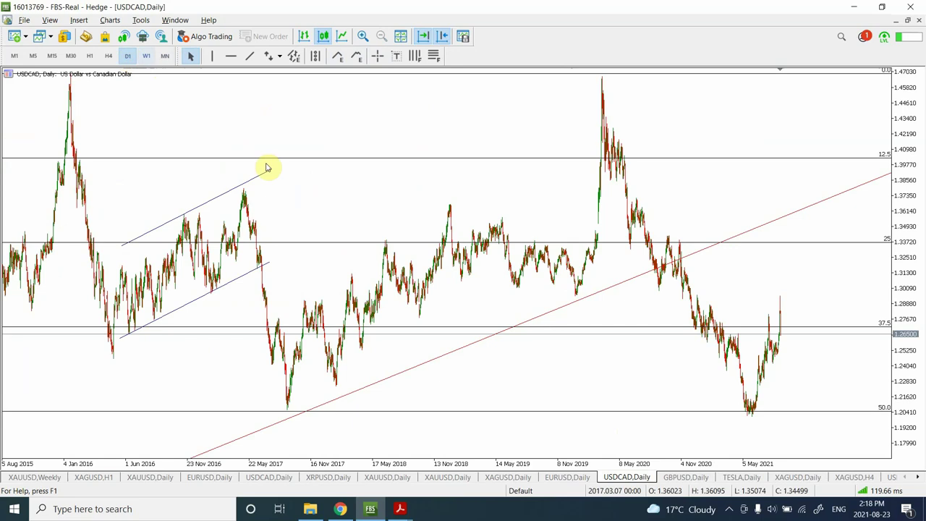
{"action": "left_click", "coordinate": [362, 37]}
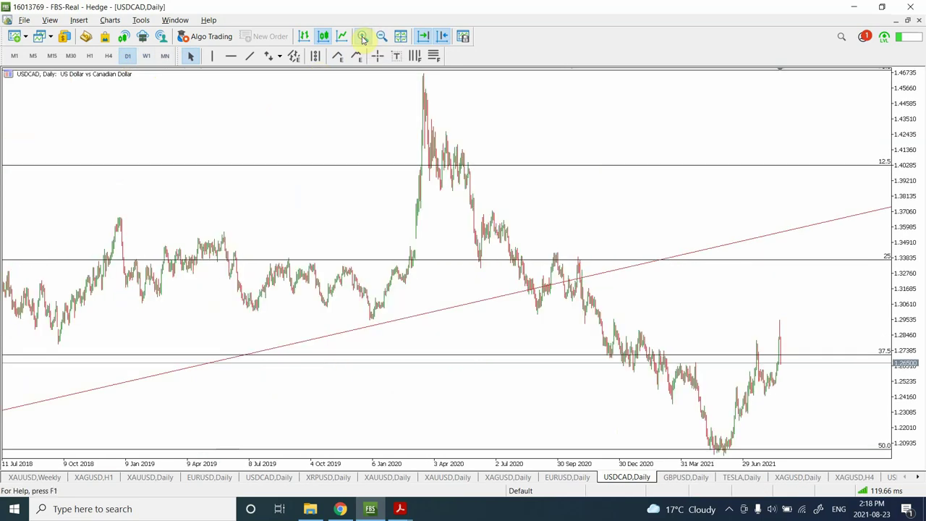
{"action": "left_click", "coordinate": [362, 37]}
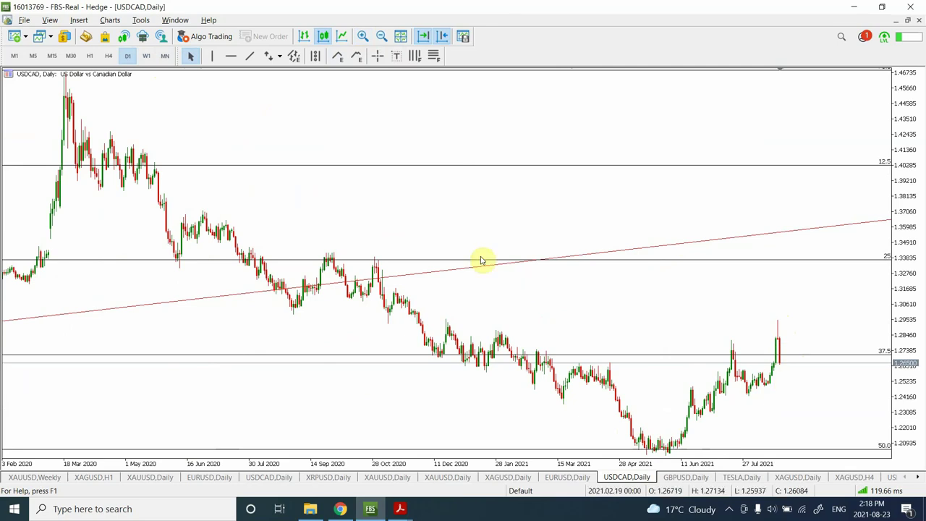
{"action": "left_click", "coordinate": [109, 56]}
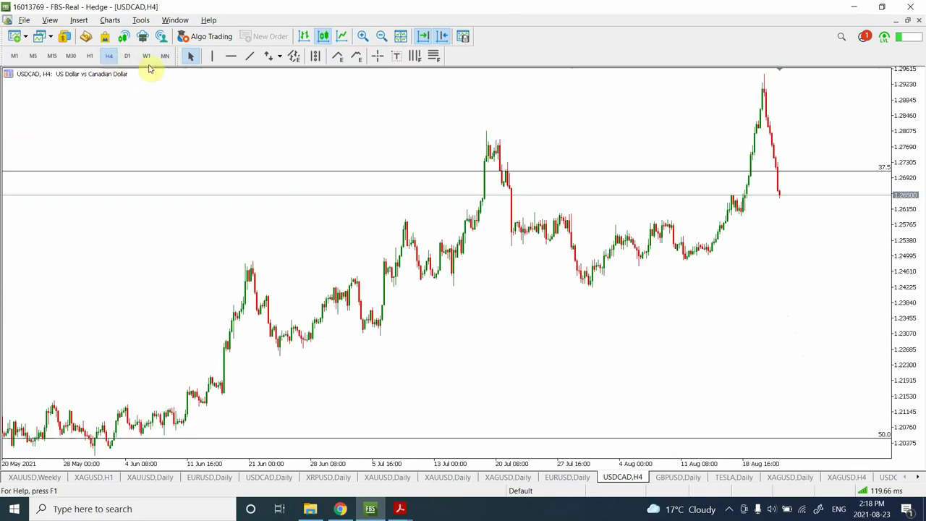
{"action": "left_click", "coordinate": [382, 37]}
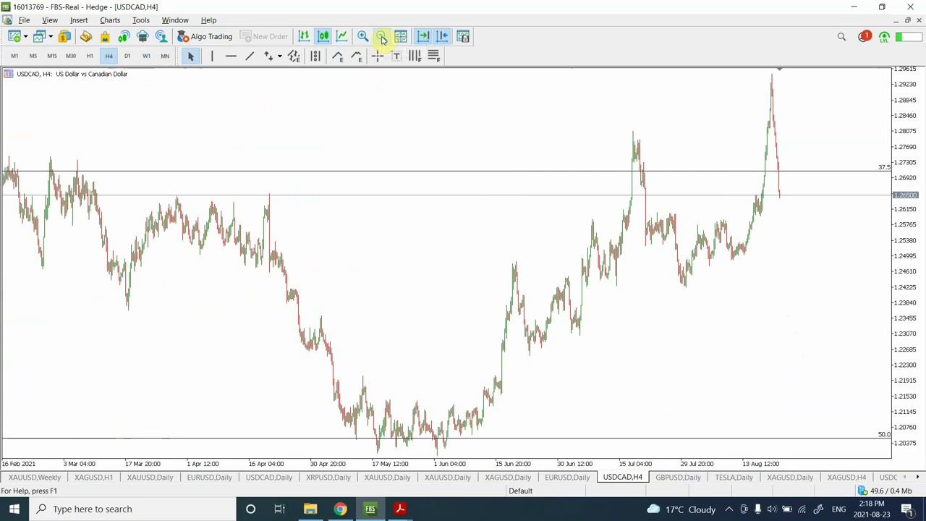
{"action": "left_click", "coordinate": [381, 37]}
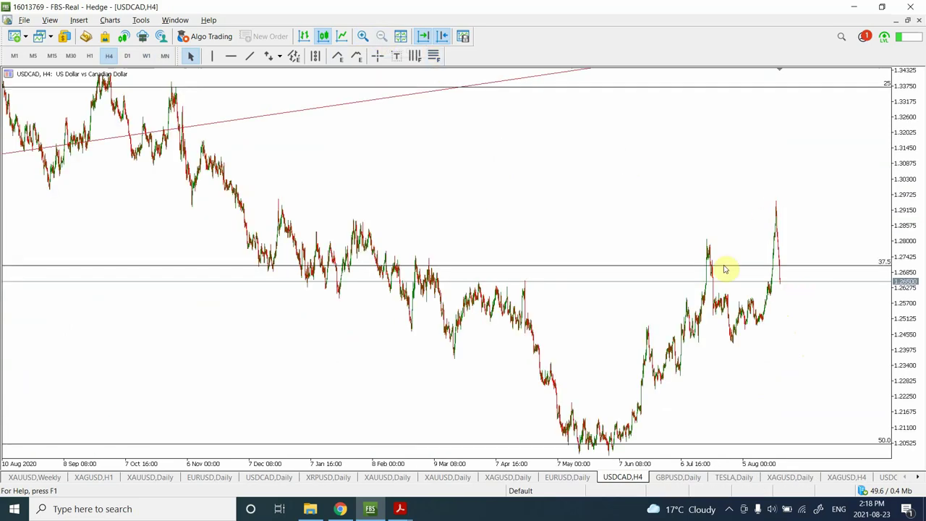
{"action": "left_click", "coordinate": [232, 58]}
{"action": "left_click_drag", "start_coordinate": [746, 359], "coordinate": [759, 344]}
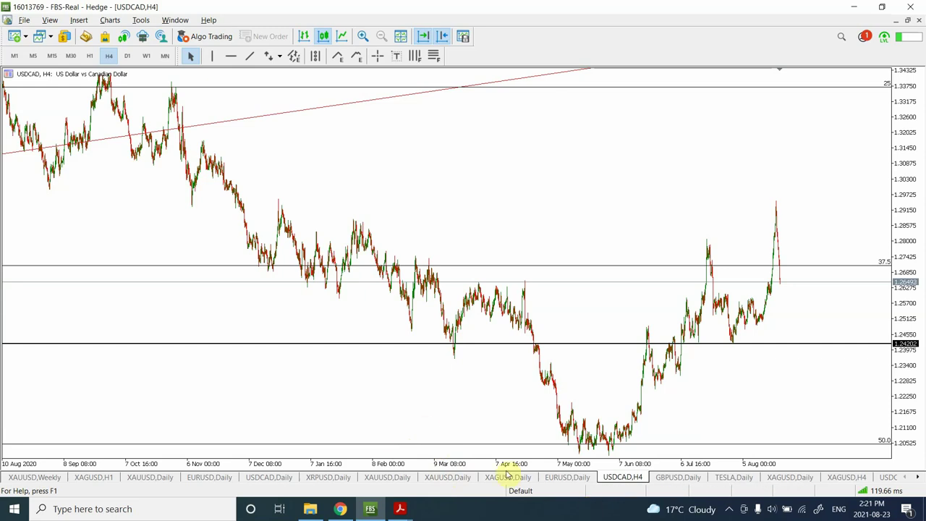
Examine the wave count and projected decline on the annotated XAUUSD chart at the weekly timeframe.
{"action": "left_click", "coordinate": [449, 478]}
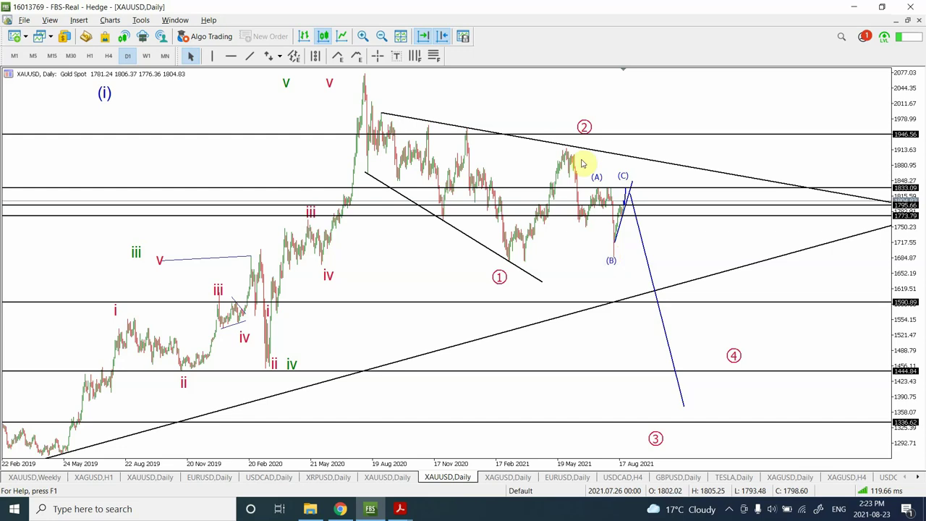
{"action": "left_click", "coordinate": [147, 57]}
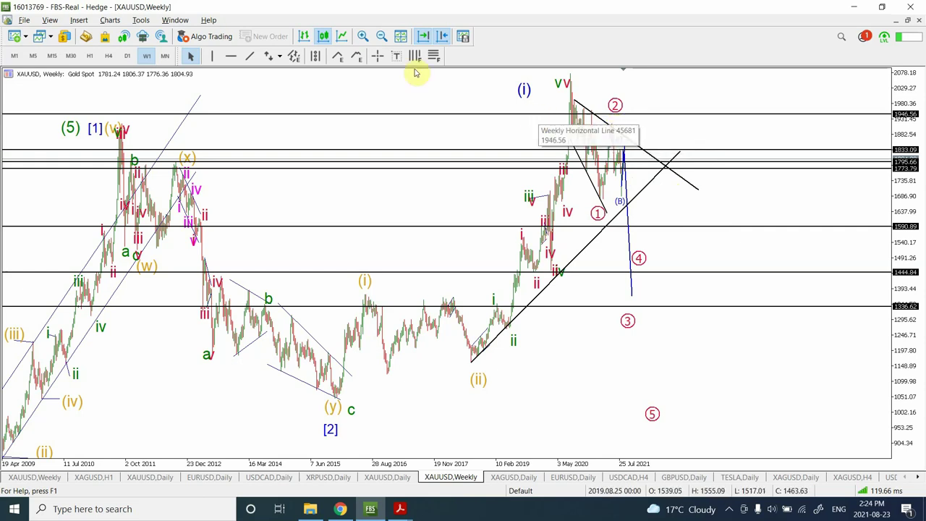
{"action": "left_click", "coordinate": [362, 36]}
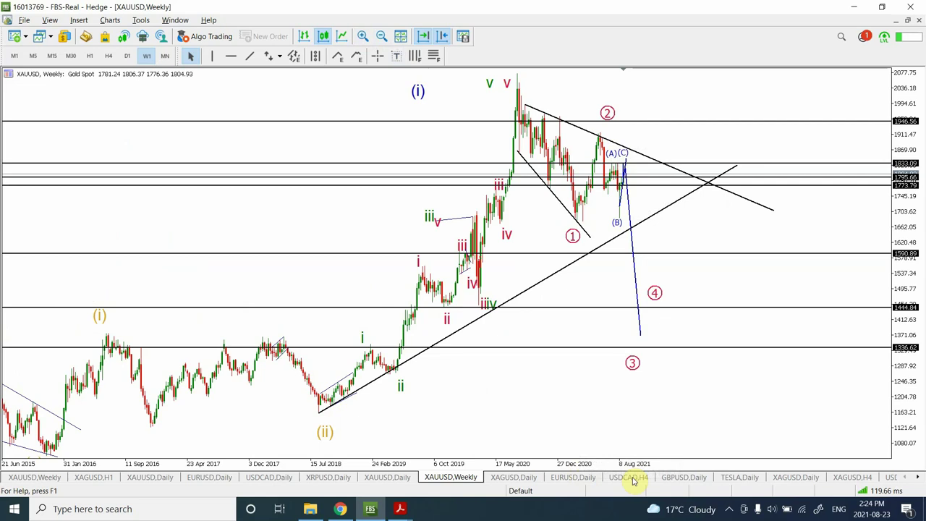
On the GBPUSD 4-hour timeframe, draw a steep rising trendline from about 1.3715 near the latest candle to about 1.3968, just below the 1.39867 line.
{"action": "left_click", "coordinate": [679, 480]}
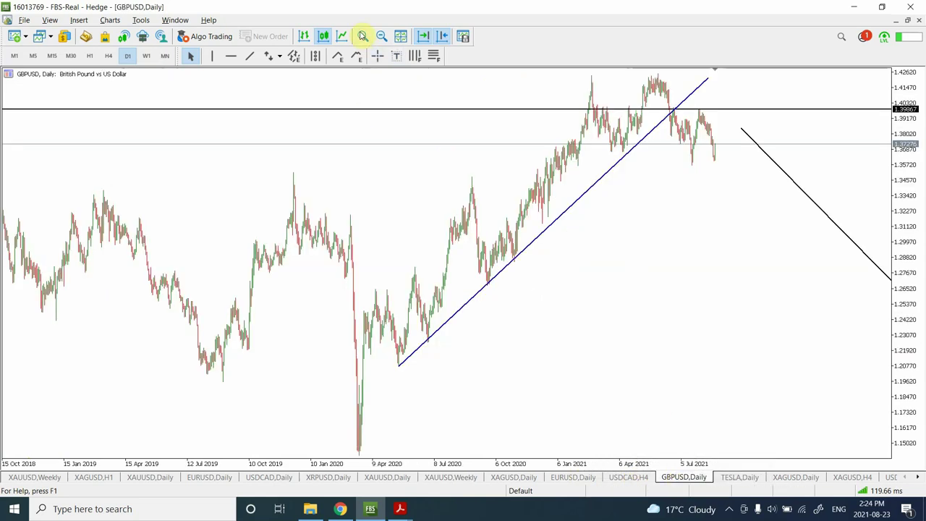
{"action": "left_click", "coordinate": [108, 58]}
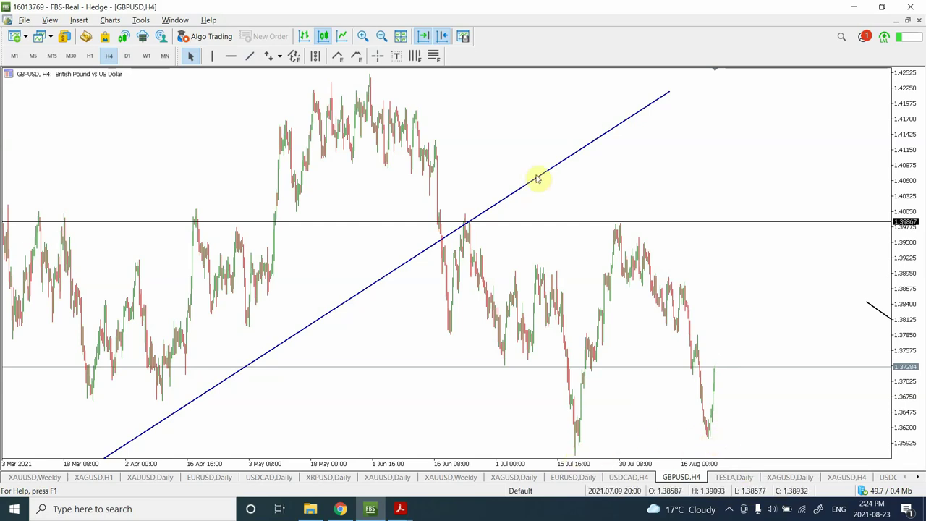
{"action": "left_click", "coordinate": [250, 55]}
{"action": "left_click_drag", "start_coordinate": [718, 374], "coordinate": [731, 235]}
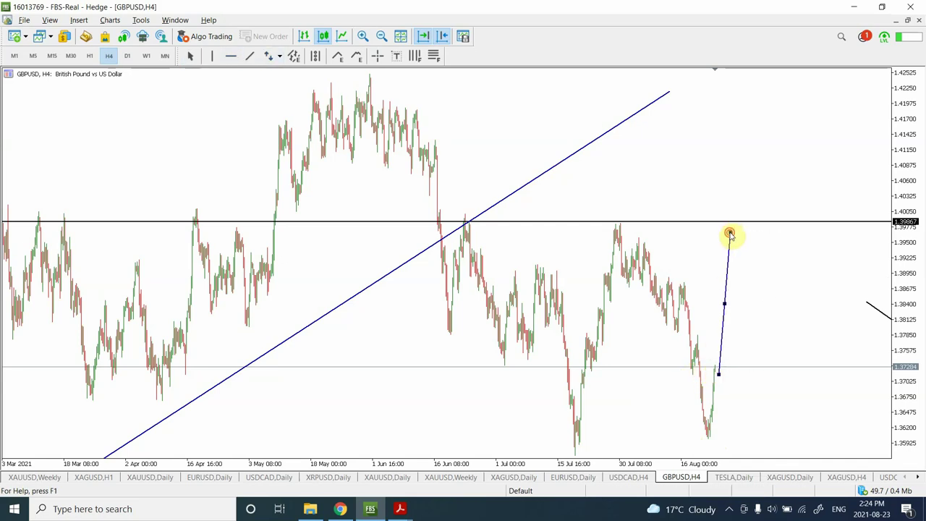
{"action": "left_click", "coordinate": [755, 318]}
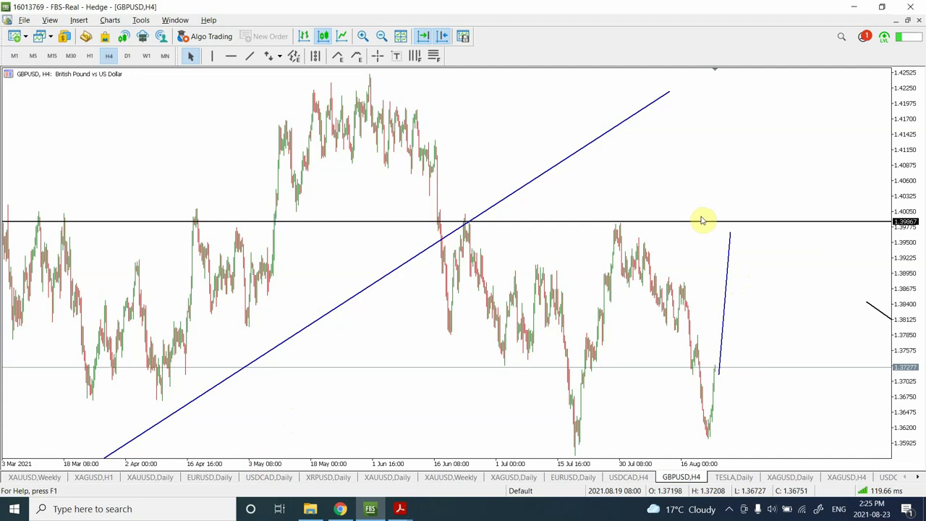
{"action": "left_click", "coordinate": [383, 38]}
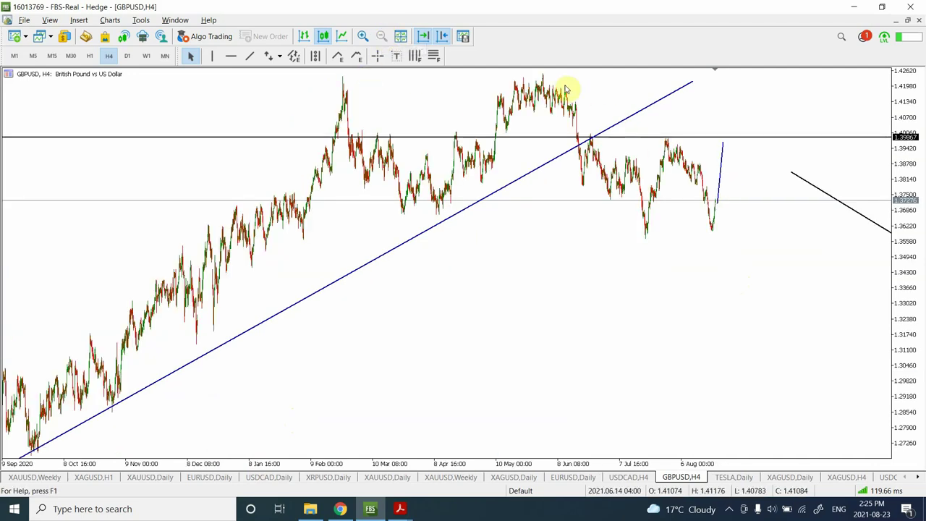